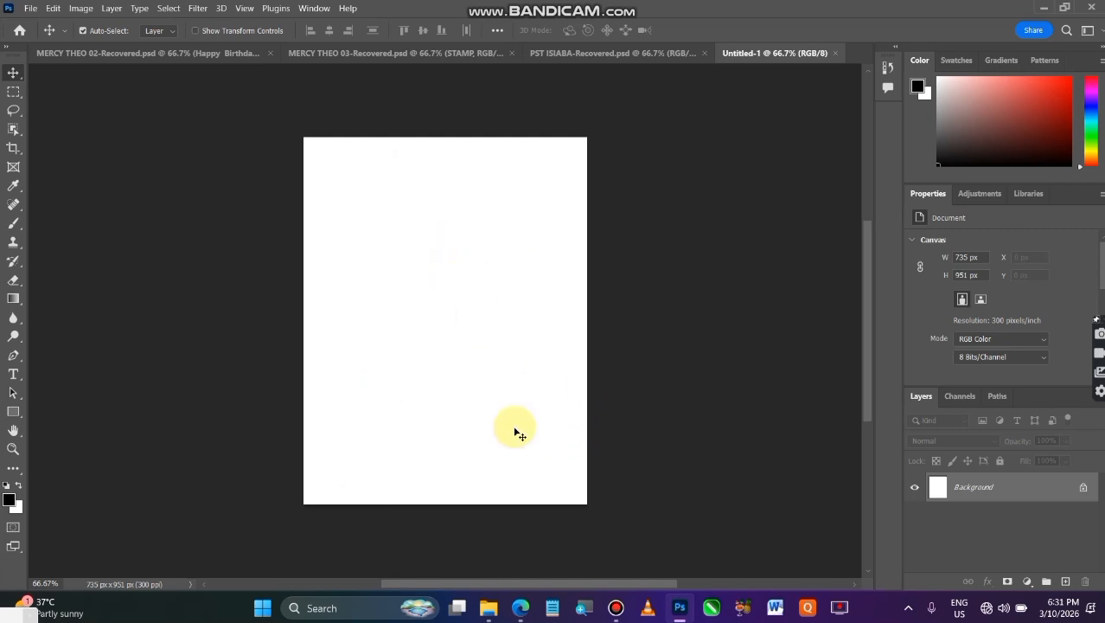
Place the three photos of the woman in orange and green attire from the Downloads folder into the blank document
left_click(490, 609)
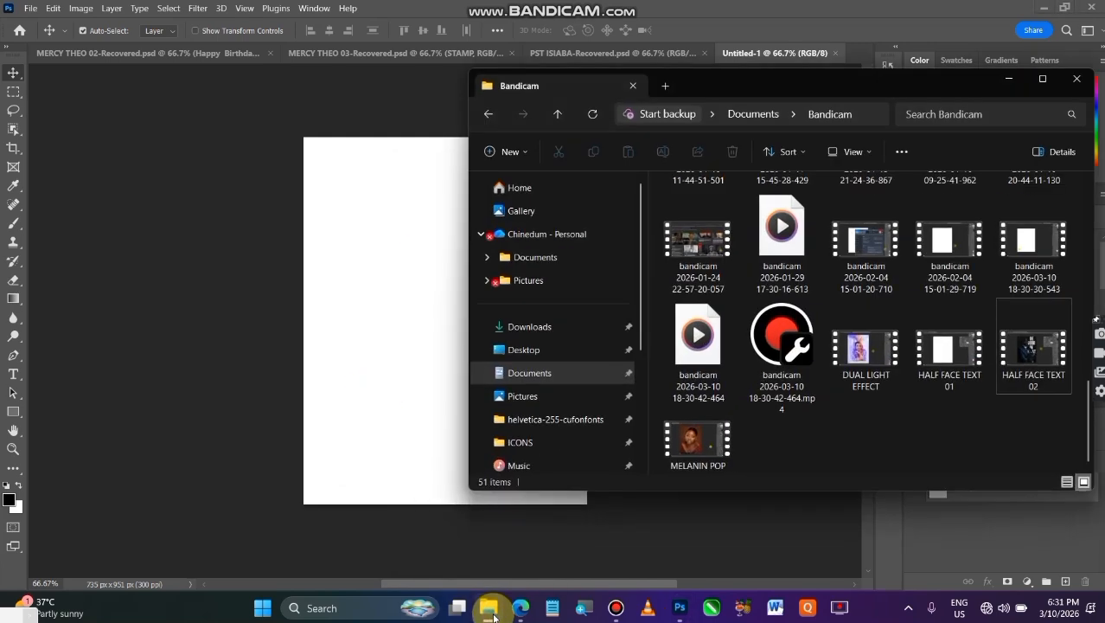
left_click(560, 329)
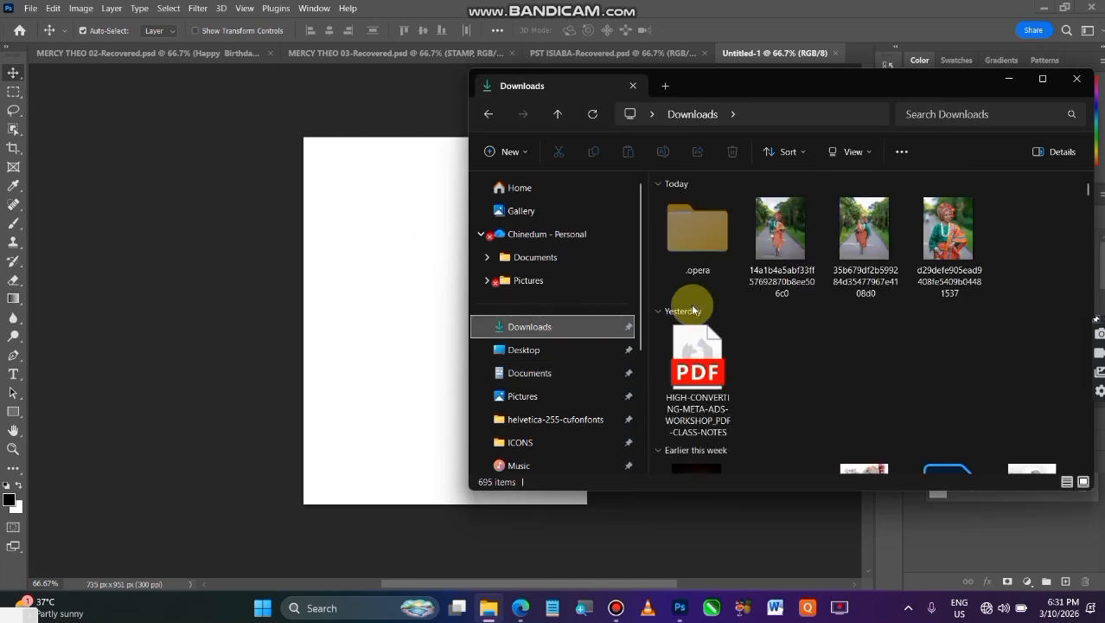
left_click_drag(740, 292, 1031, 225)
left_click_drag(832, 248, 395, 368)
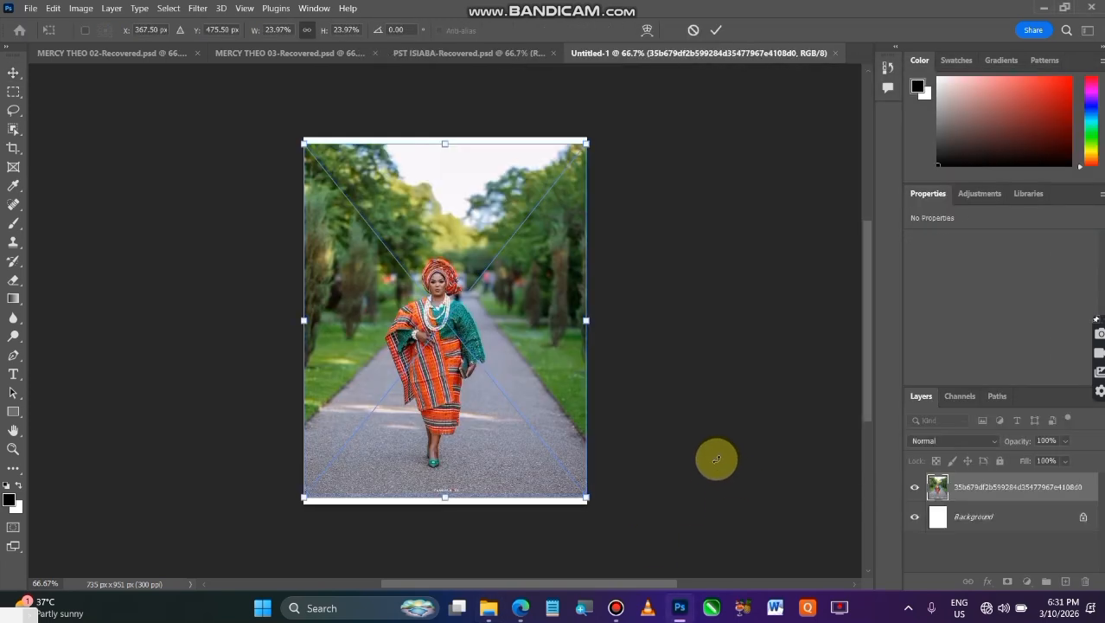
left_click(716, 30)
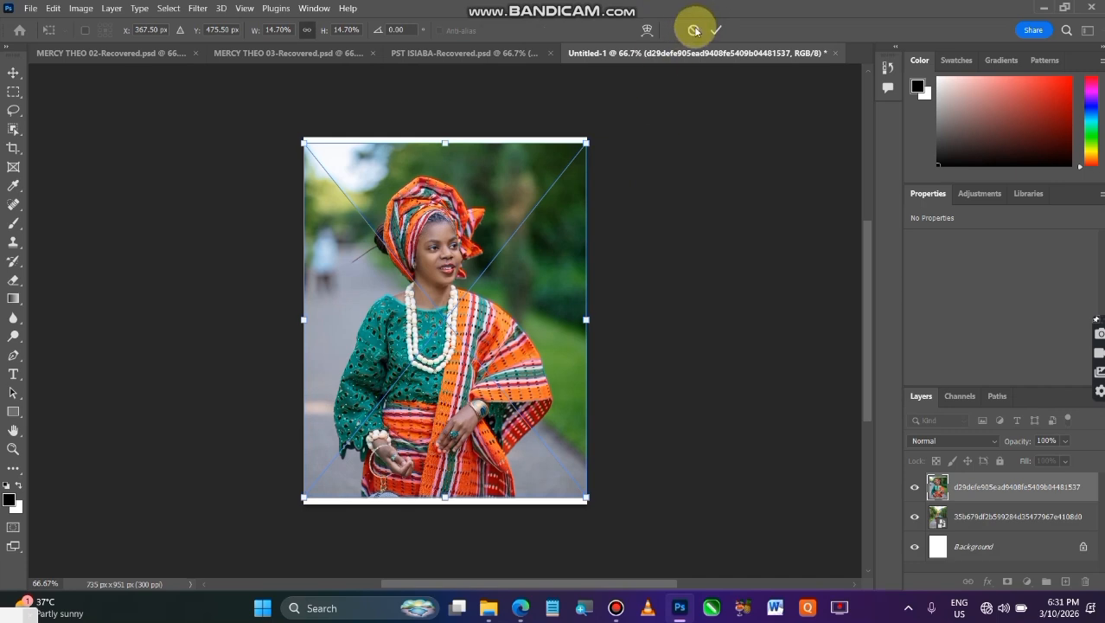
left_click(716, 30)
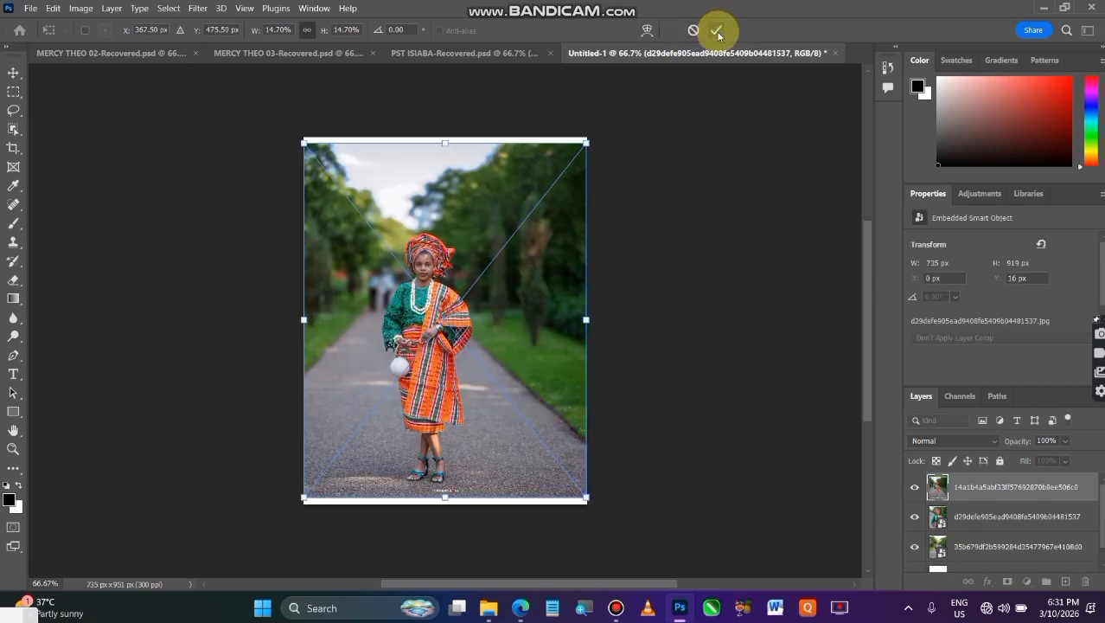
left_click(716, 31)
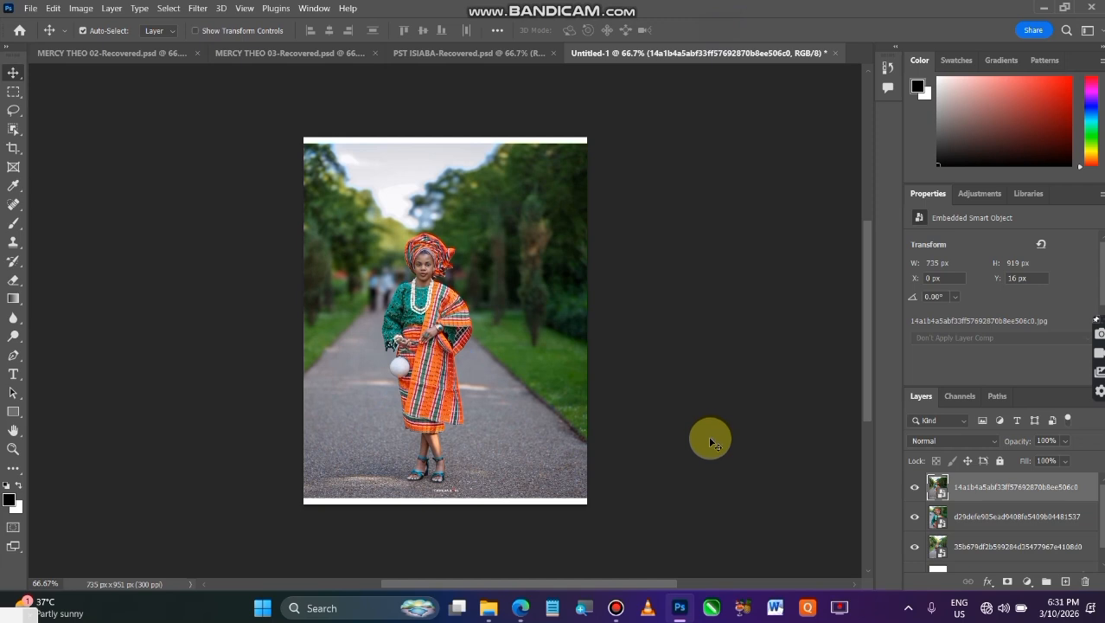
Mask the topmost photo layer to its automatically selected subject and convert the layer to a smart object
left_click(172, 8)
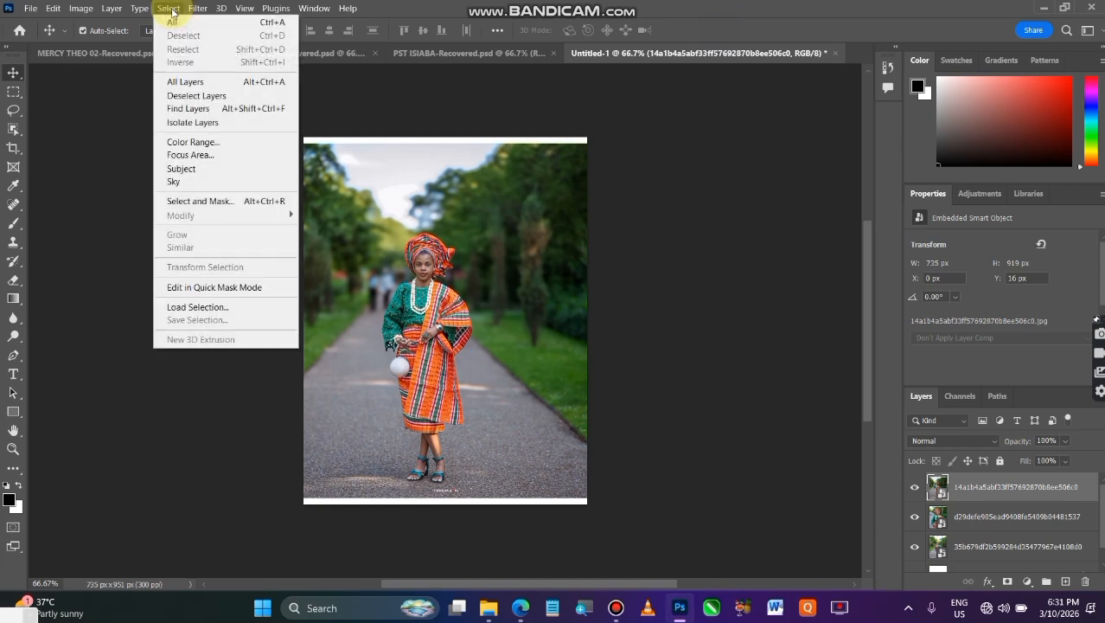
left_click(244, 170)
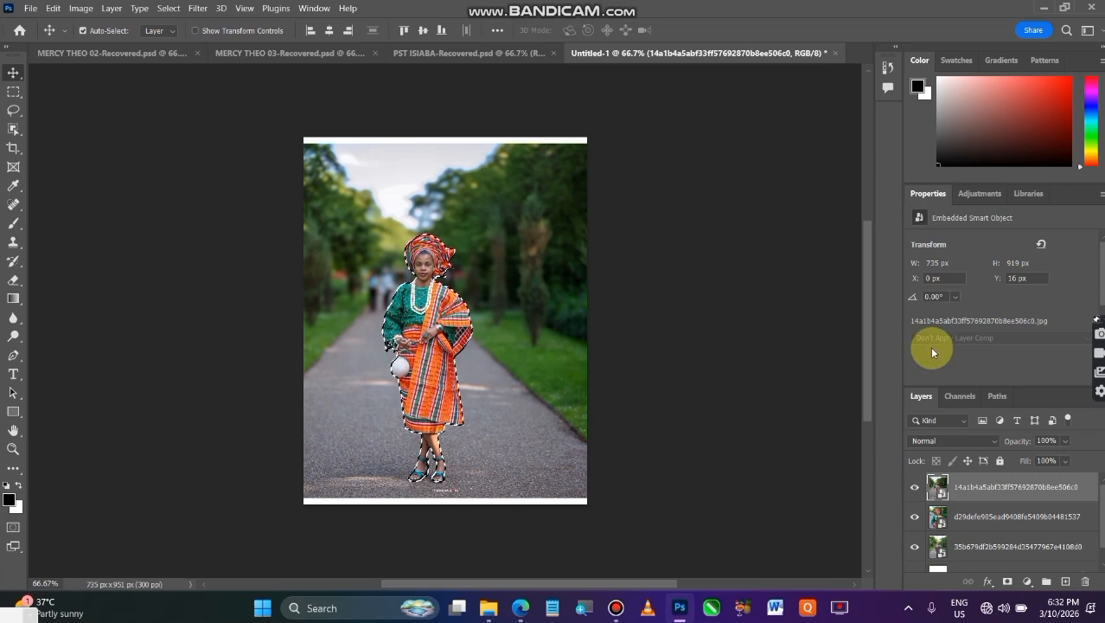
left_click(1008, 581)
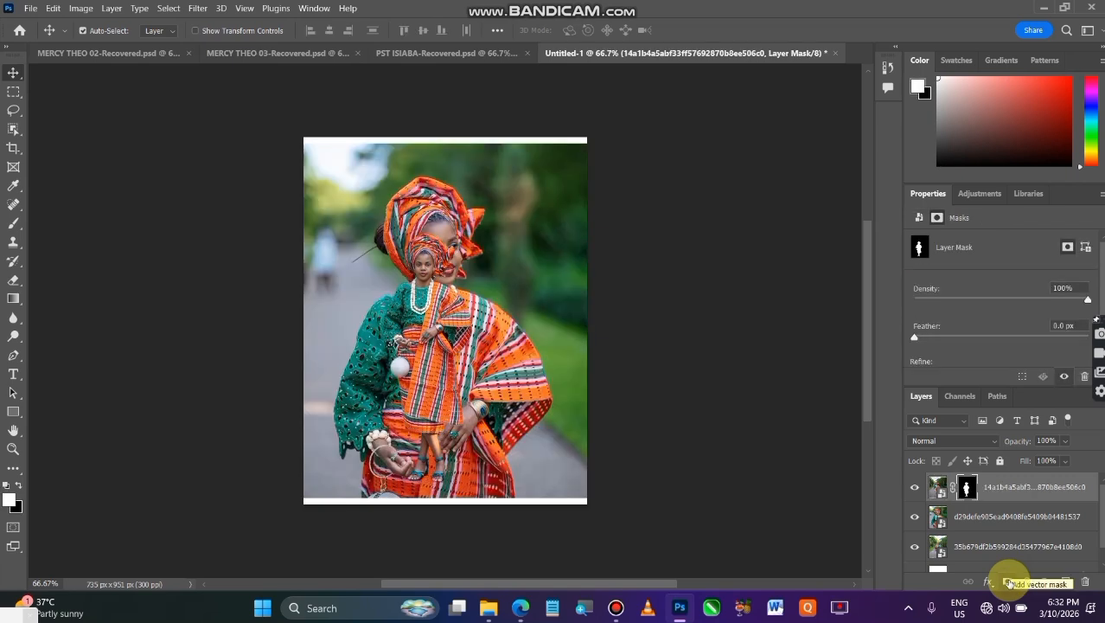
right_click(1023, 490)
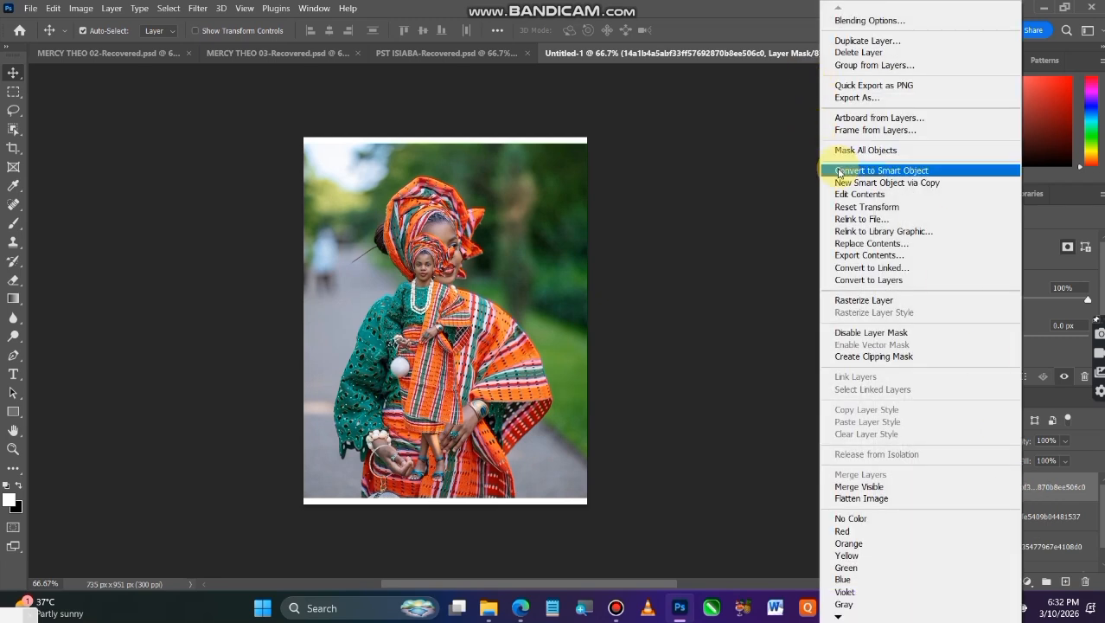
left_click(880, 170)
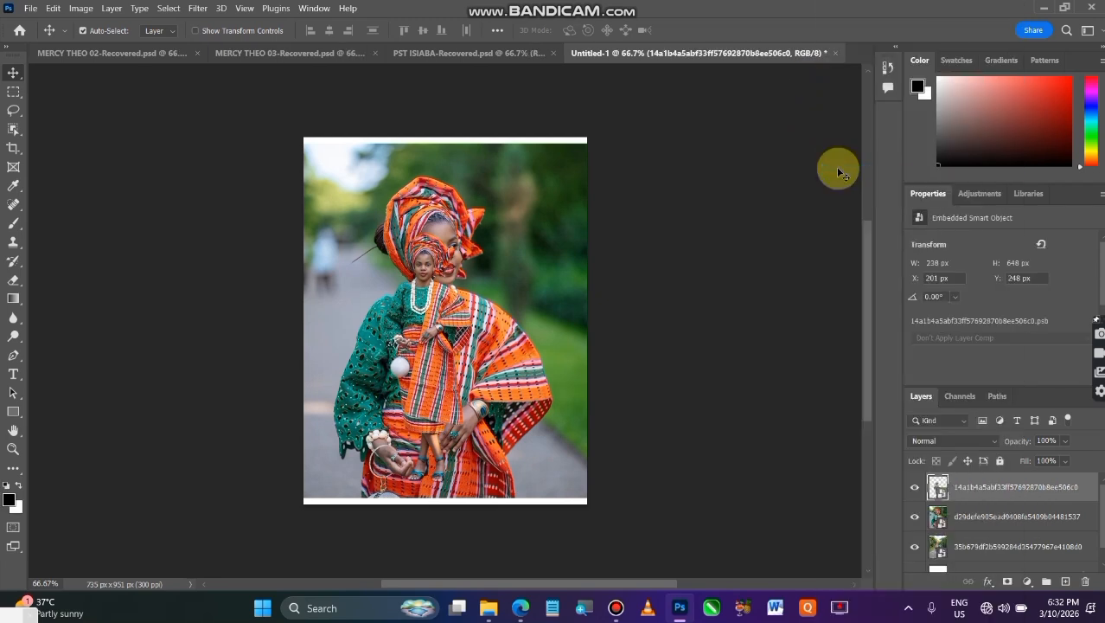
Mask the close-up portrait layer to its automatically selected subject and convert it to a smart object
left_click(1018, 522)
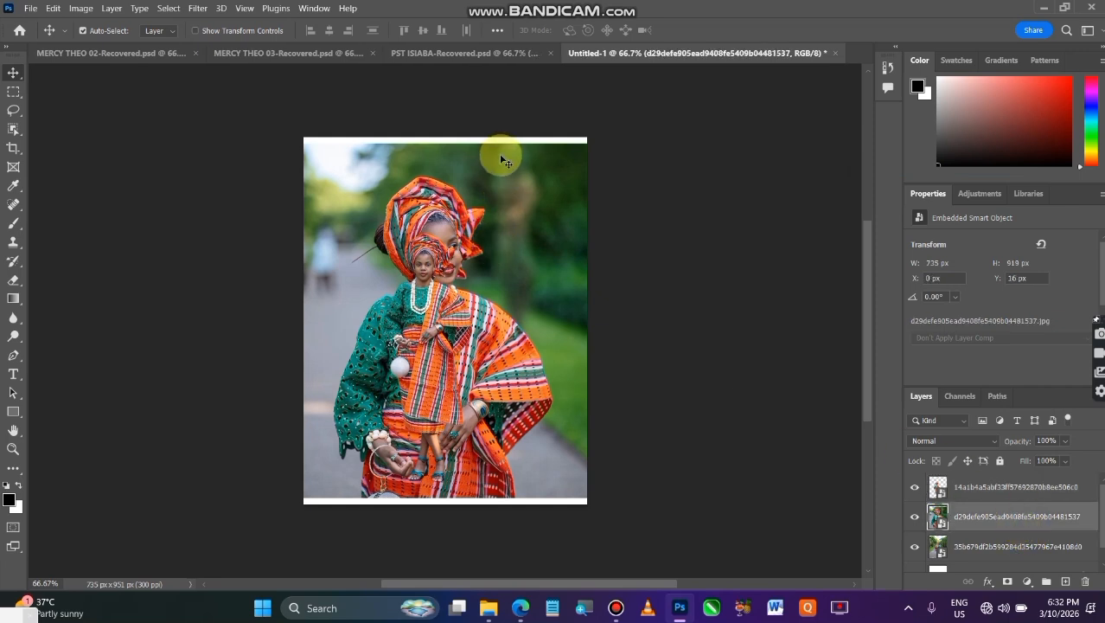
left_click(169, 9)
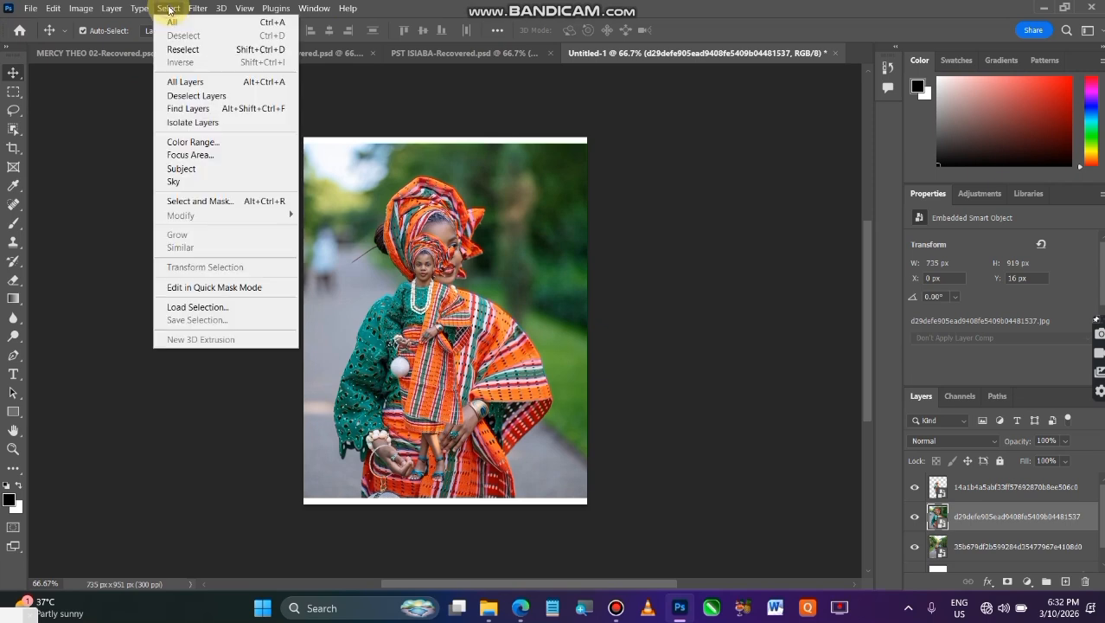
left_click(238, 174)
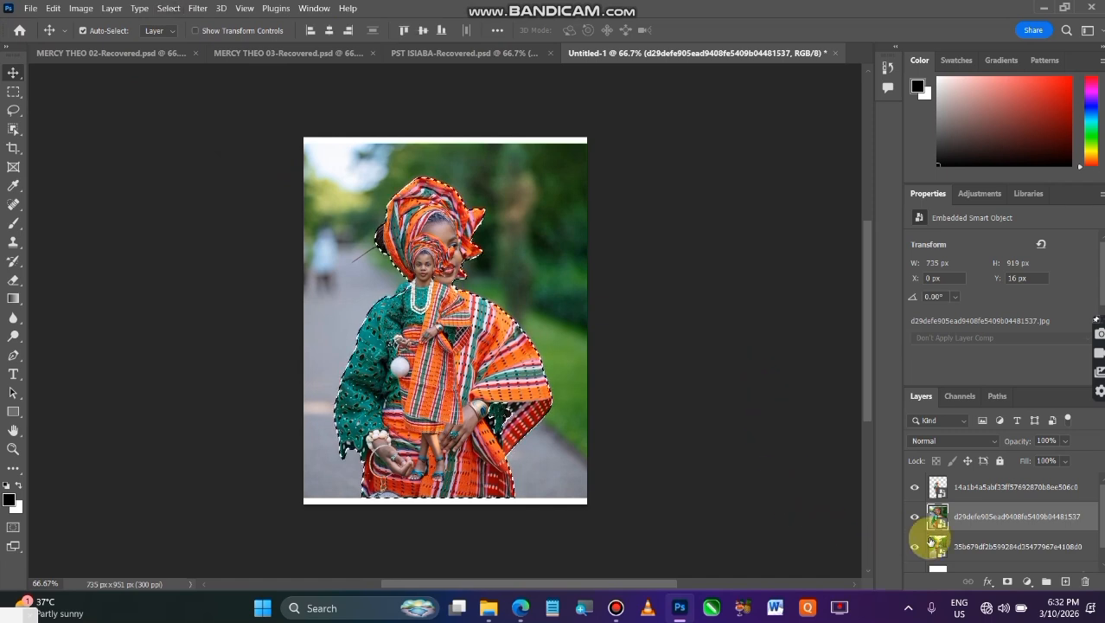
left_click(1027, 581)
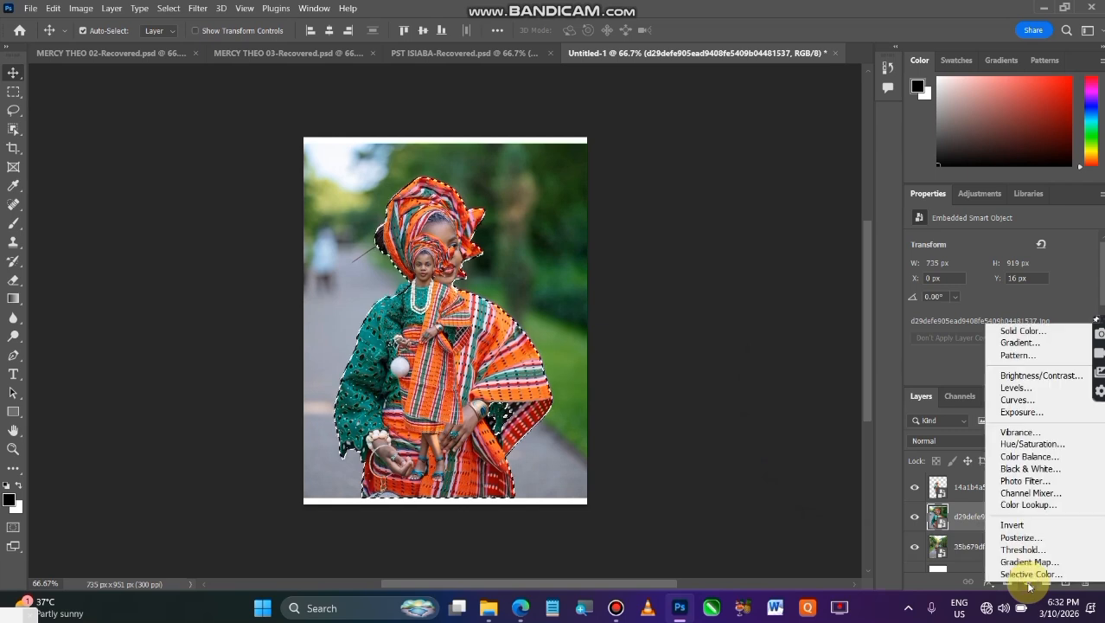
left_click(764, 468)
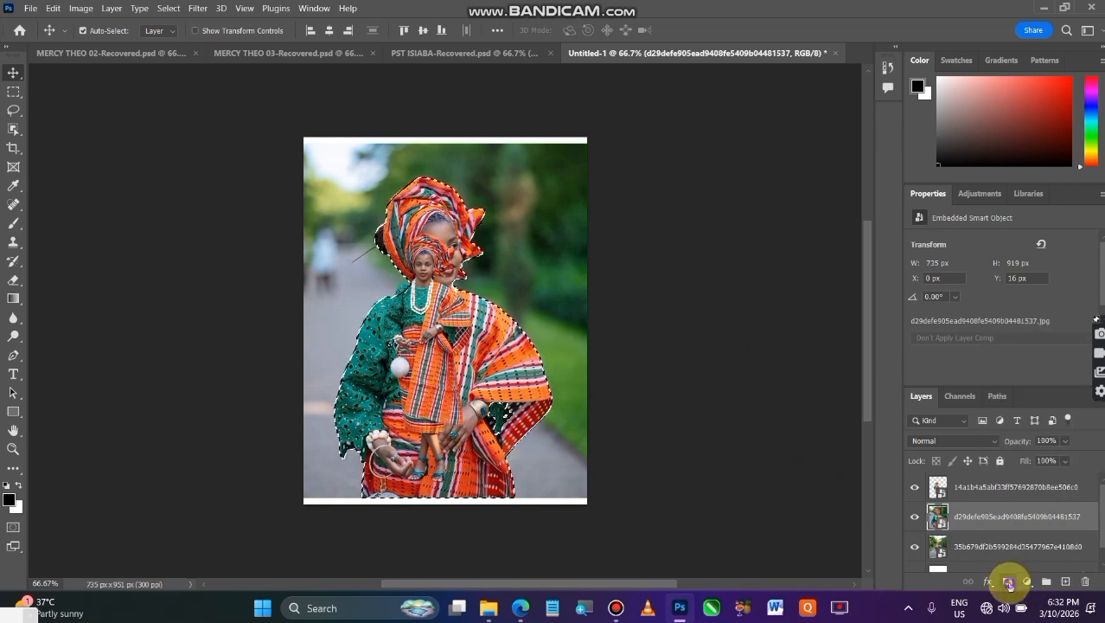
left_click(1007, 581)
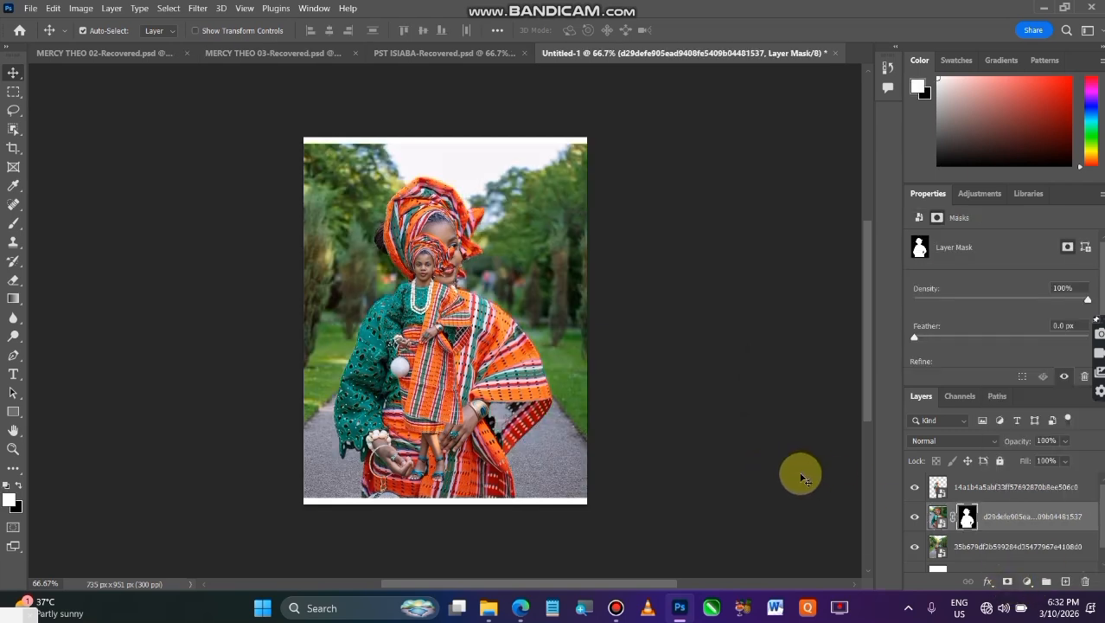
right_click(1038, 523)
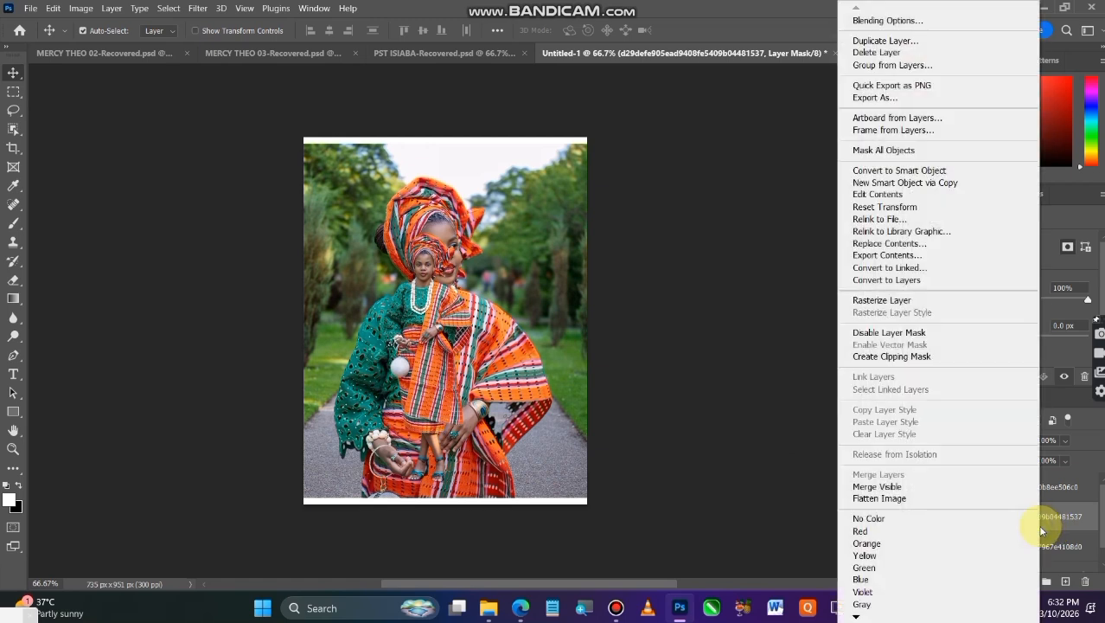
left_click(938, 171)
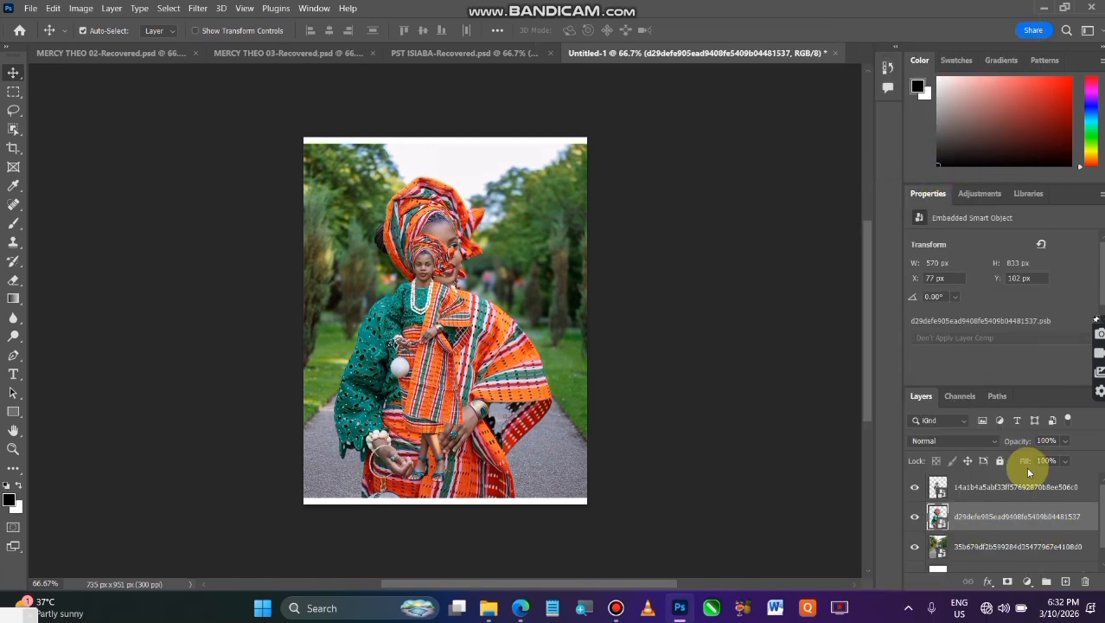
Mask the lowest photo layer, just above the Background, to its selected subject and convert it to a smart object
left_click(1019, 548)
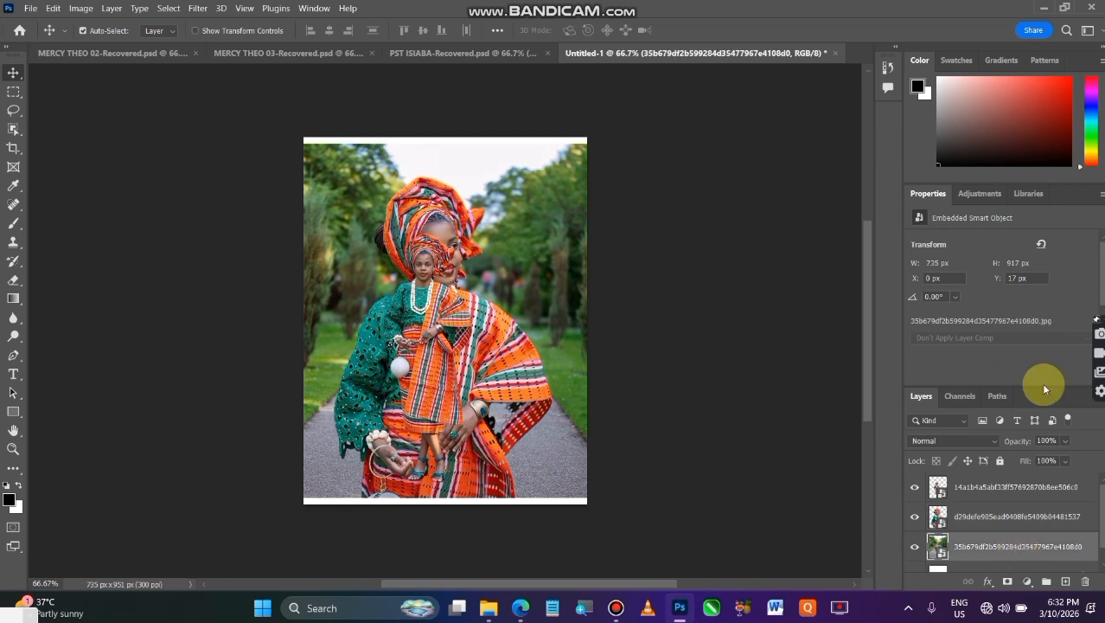
left_click(169, 8)
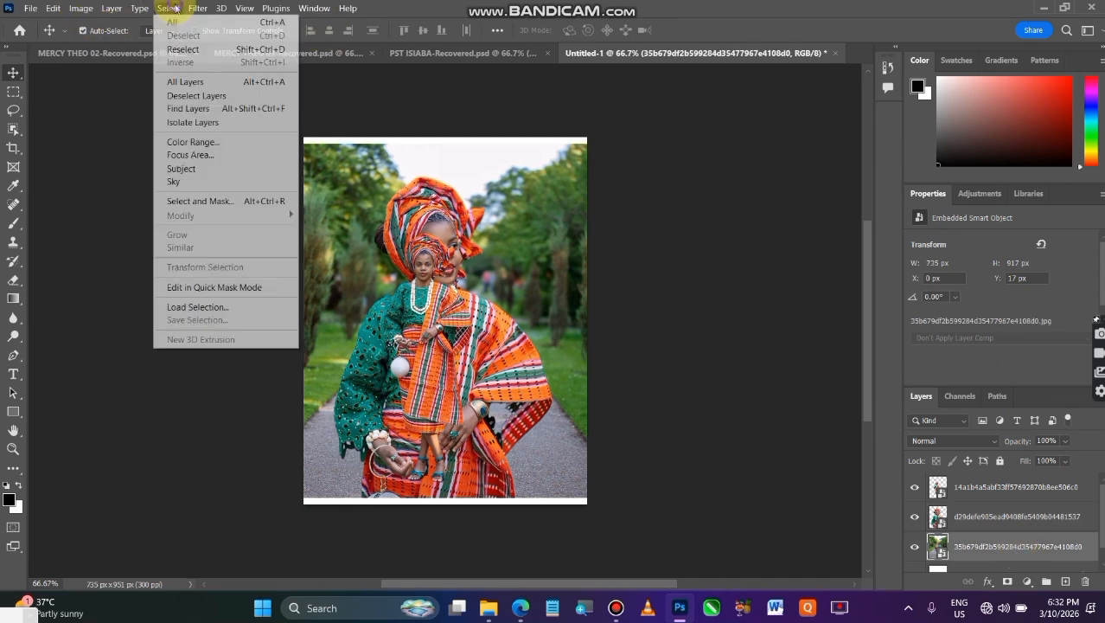
left_click(215, 169)
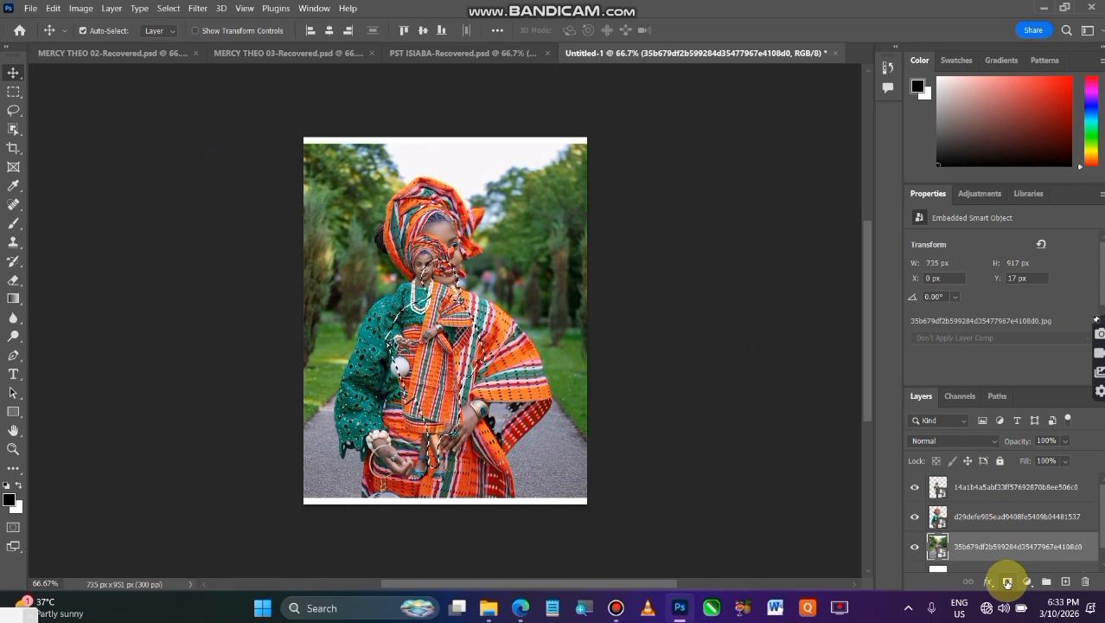
left_click(1007, 583)
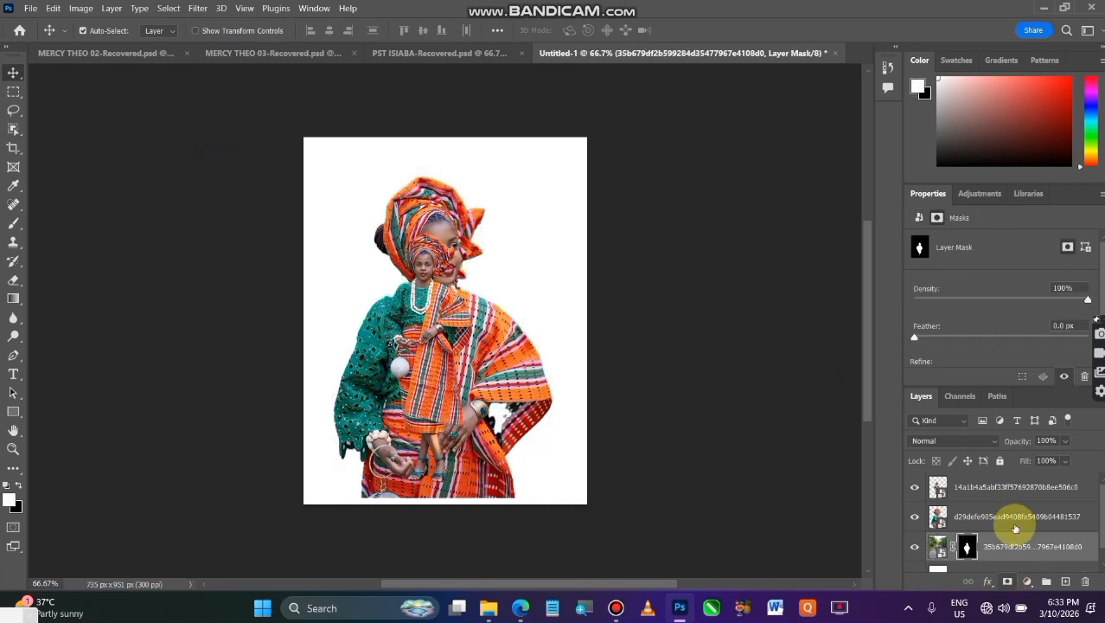
right_click(1019, 550)
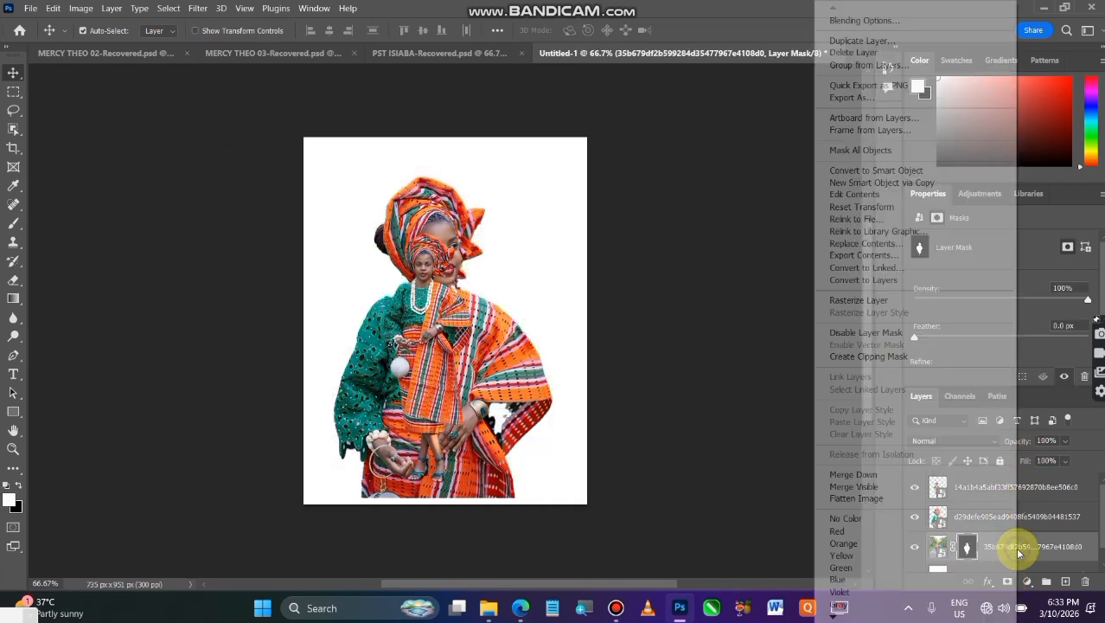
left_click(889, 173)
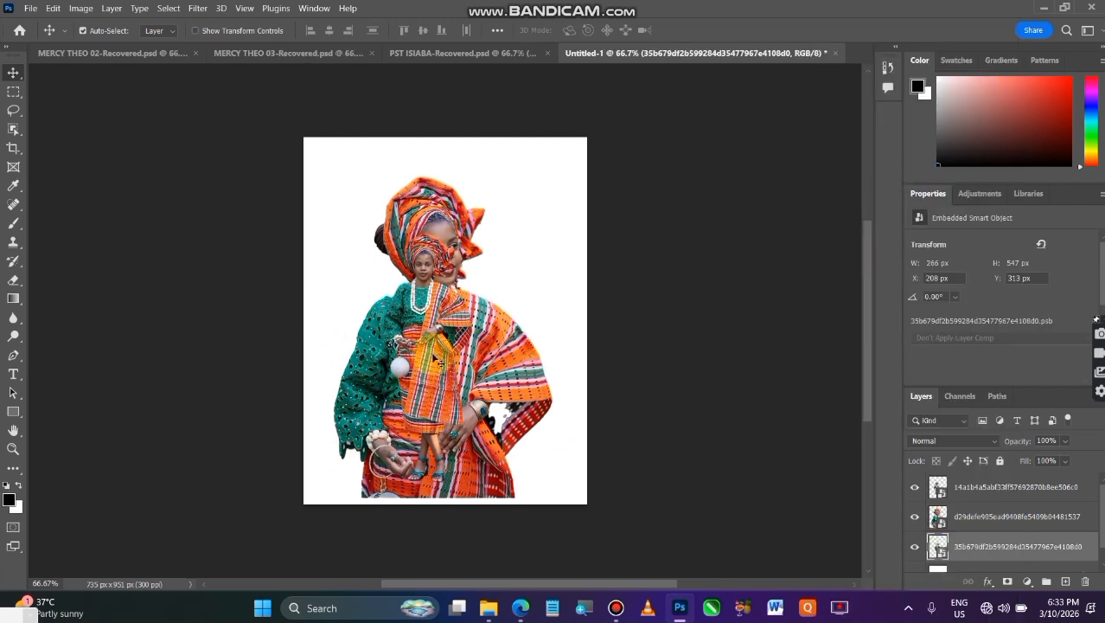
Spread the cutouts over the canvas: large portrait in the centre, handbag figure on the right, remaining full-length figure on the left
left_click(443, 346)
left_click_drag(442, 346, 558, 258)
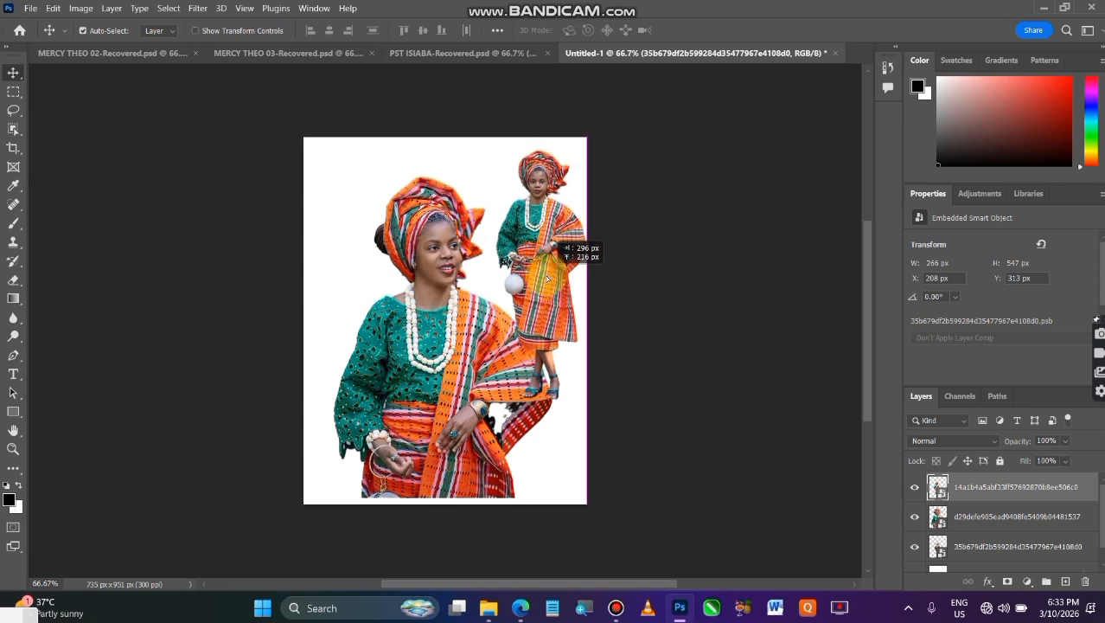
left_click_drag(422, 389, 497, 381)
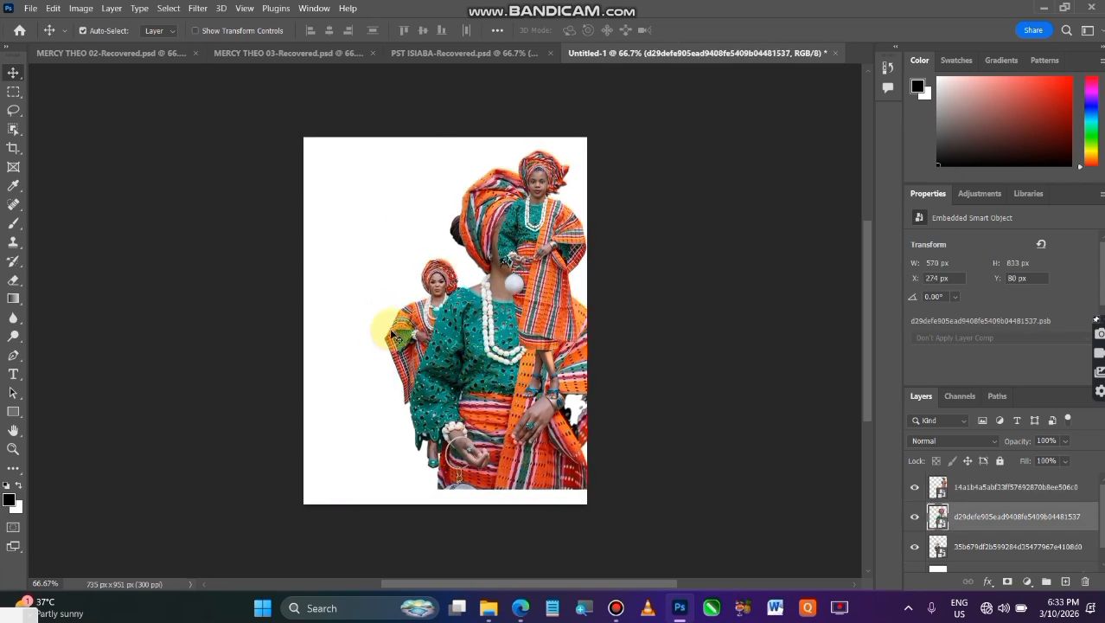
left_click_drag(403, 337, 319, 359)
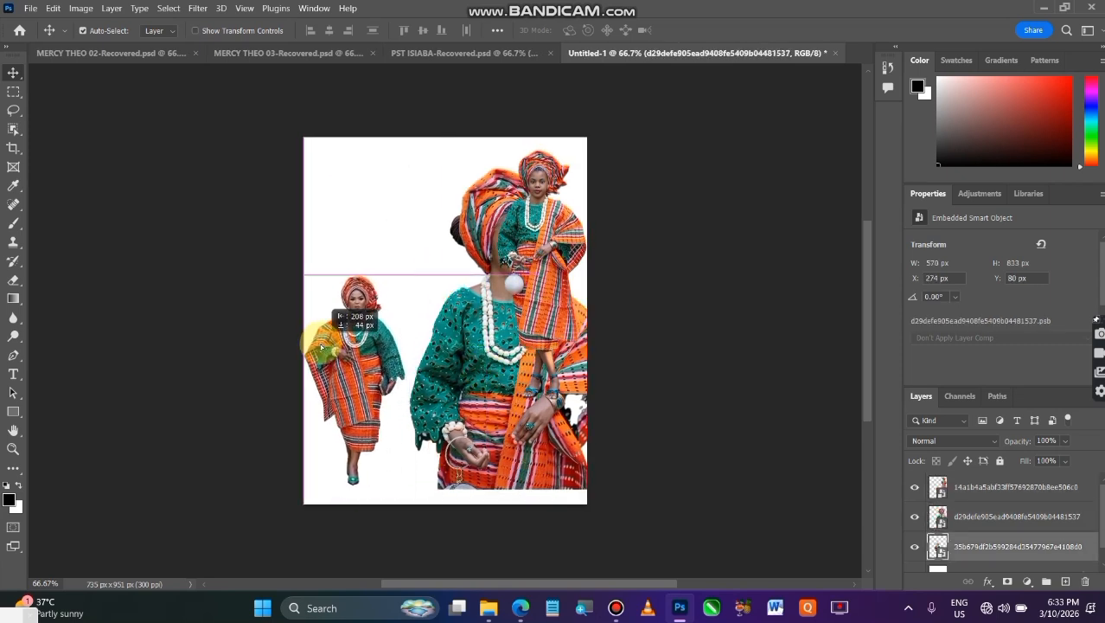
left_click_drag(445, 358, 423, 349)
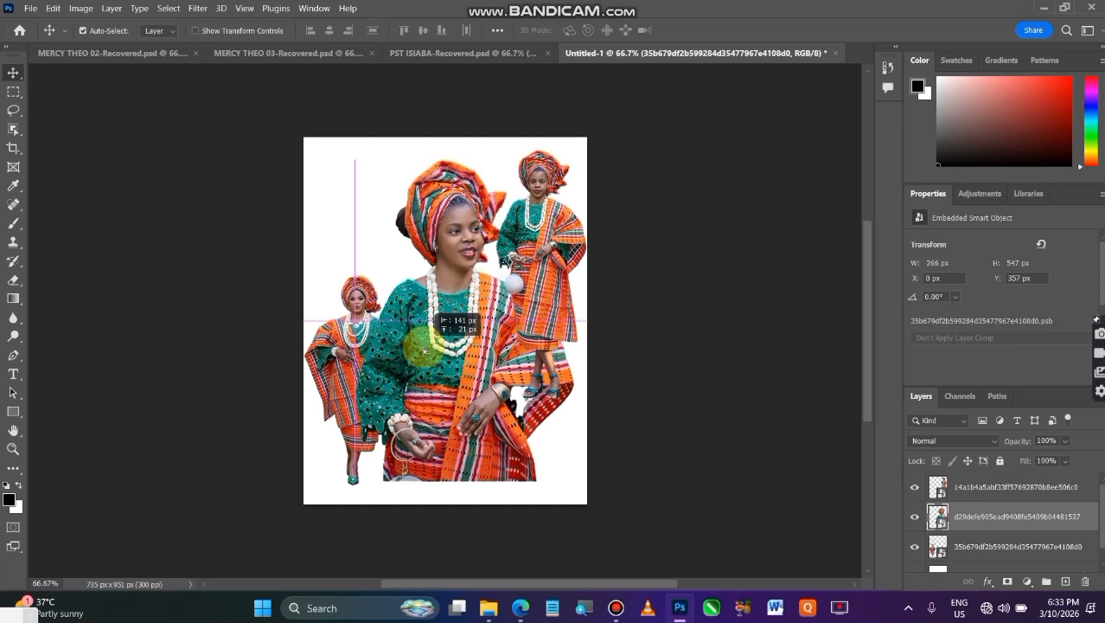
left_click_drag(543, 247, 543, 280)
left_click_drag(427, 362, 420, 398)
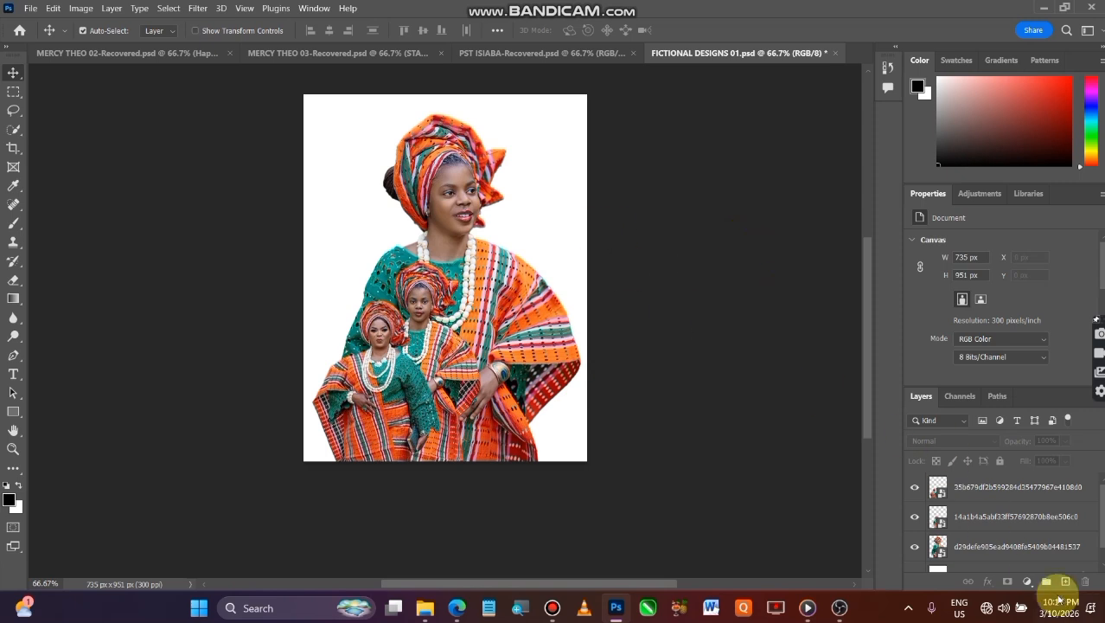
Apply the Camera Raw user preset 001 to the large central portrait layer
left_click(1008, 550)
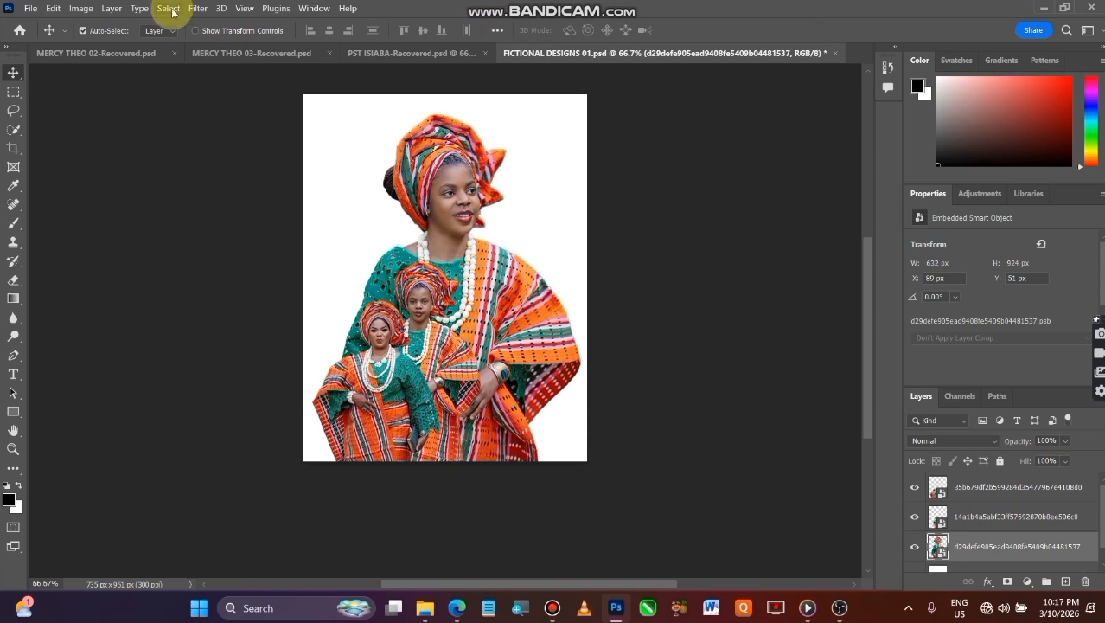
left_click(199, 9)
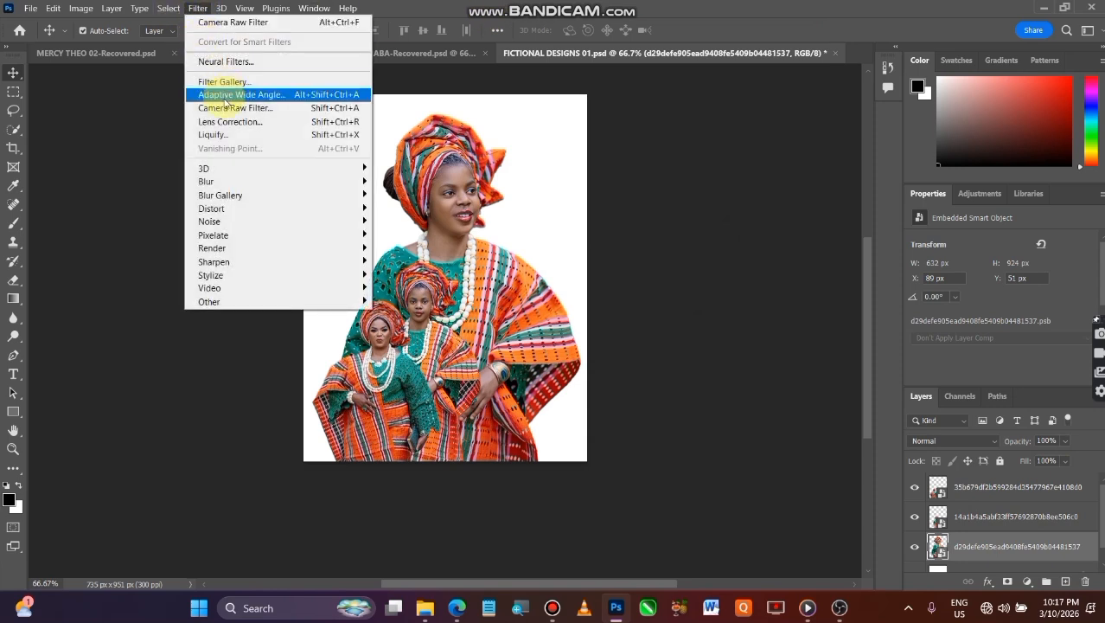
left_click(226, 109)
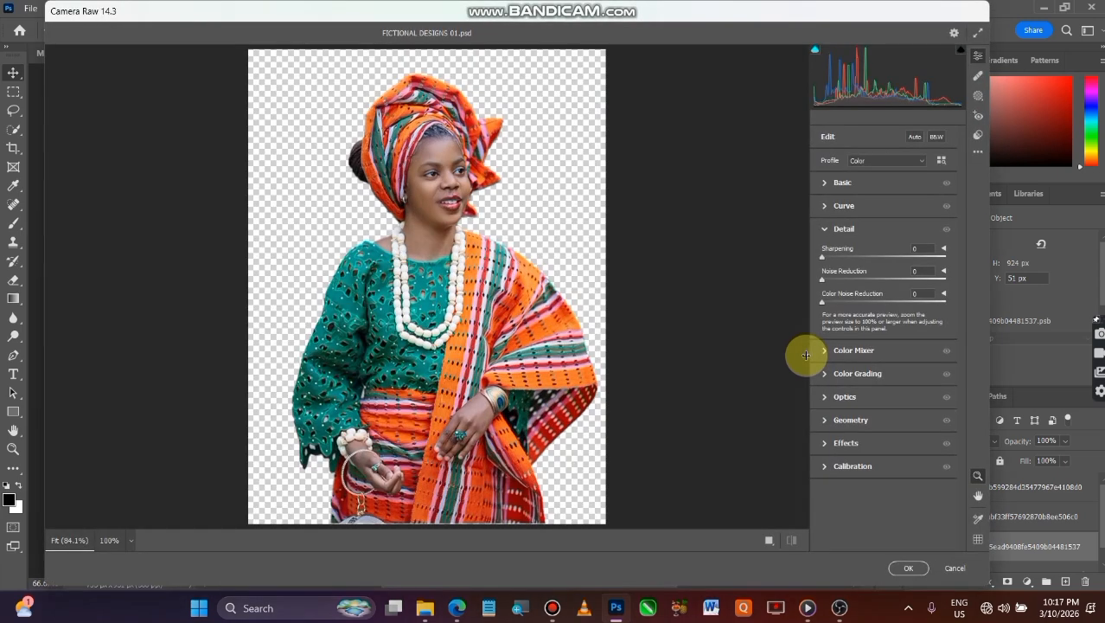
left_click(979, 136)
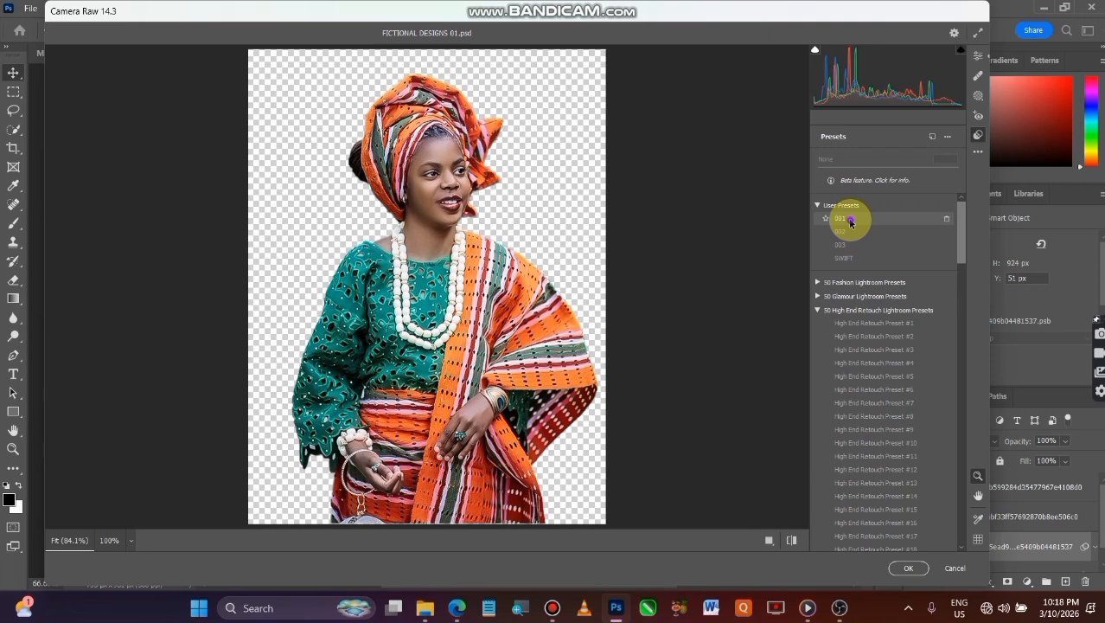
left_click(850, 222)
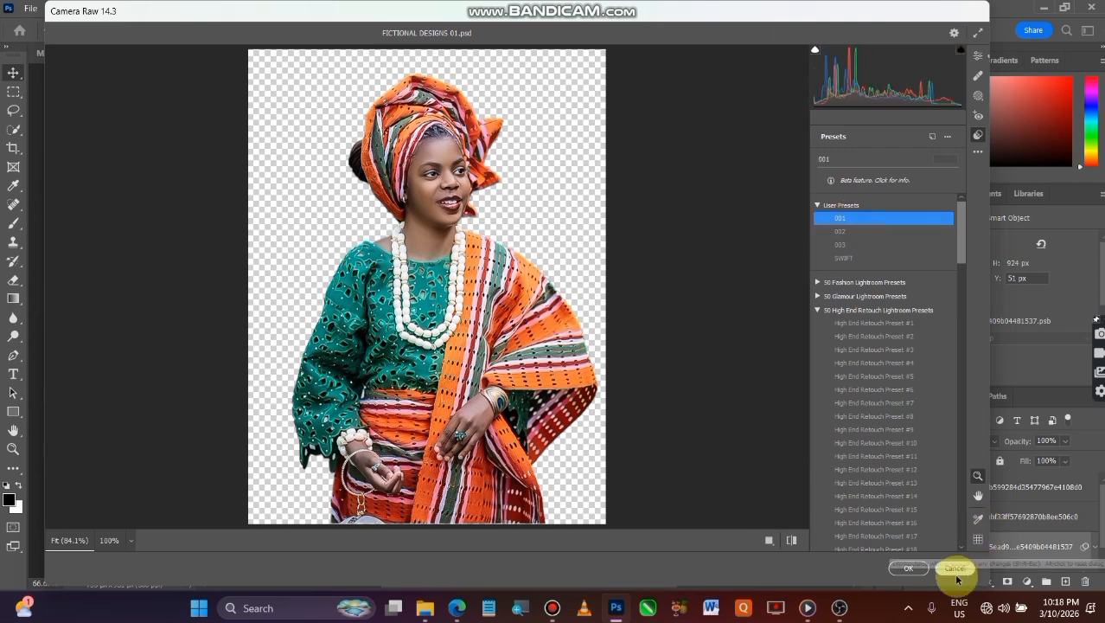
left_click(909, 571)
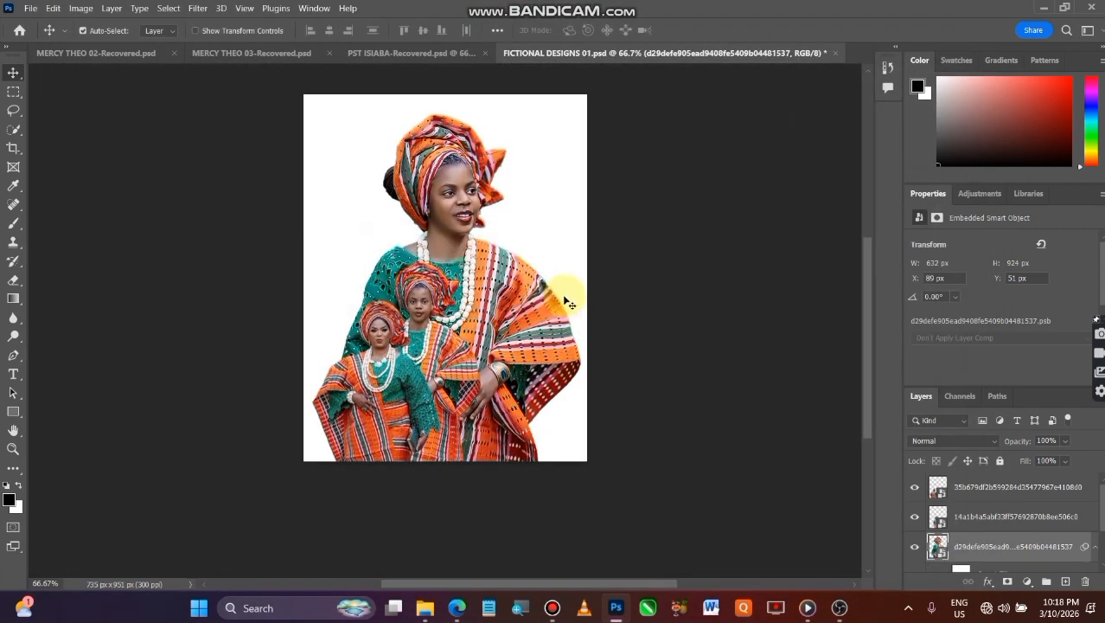
Apply the Camera Raw user preset SWIFT to the handbag figure layer
left_click(1008, 524)
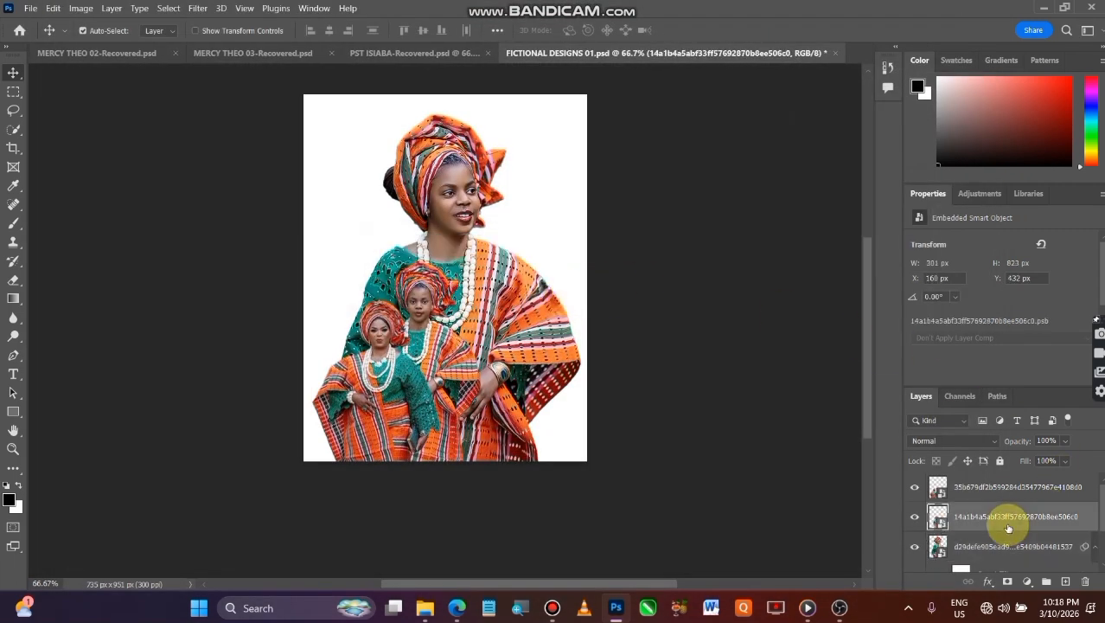
left_click(198, 9)
left_click(227, 109)
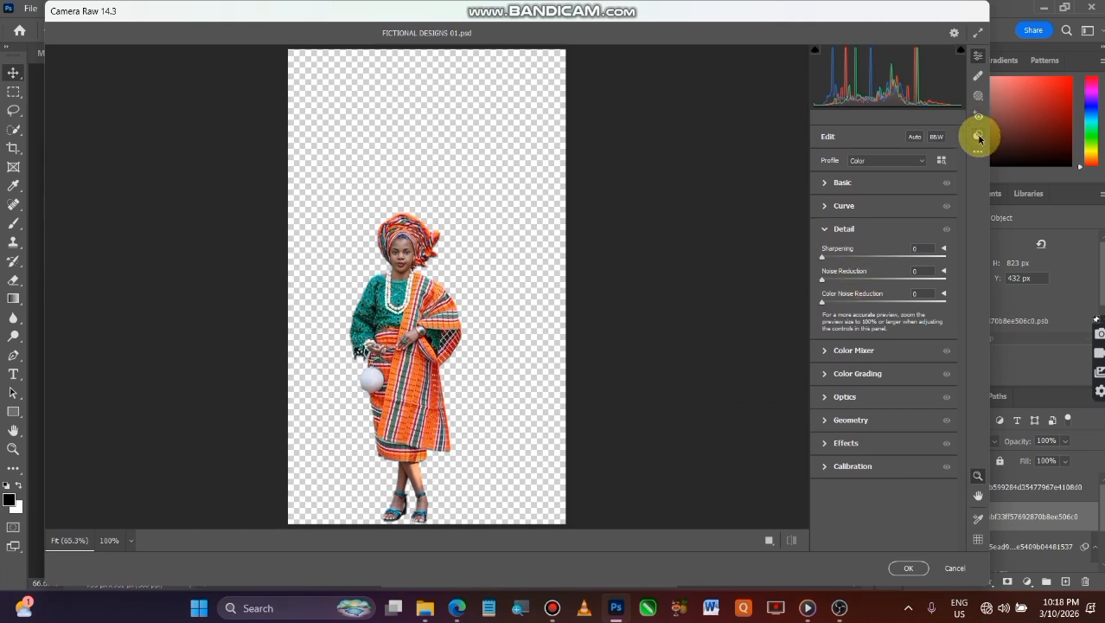
left_click(978, 136)
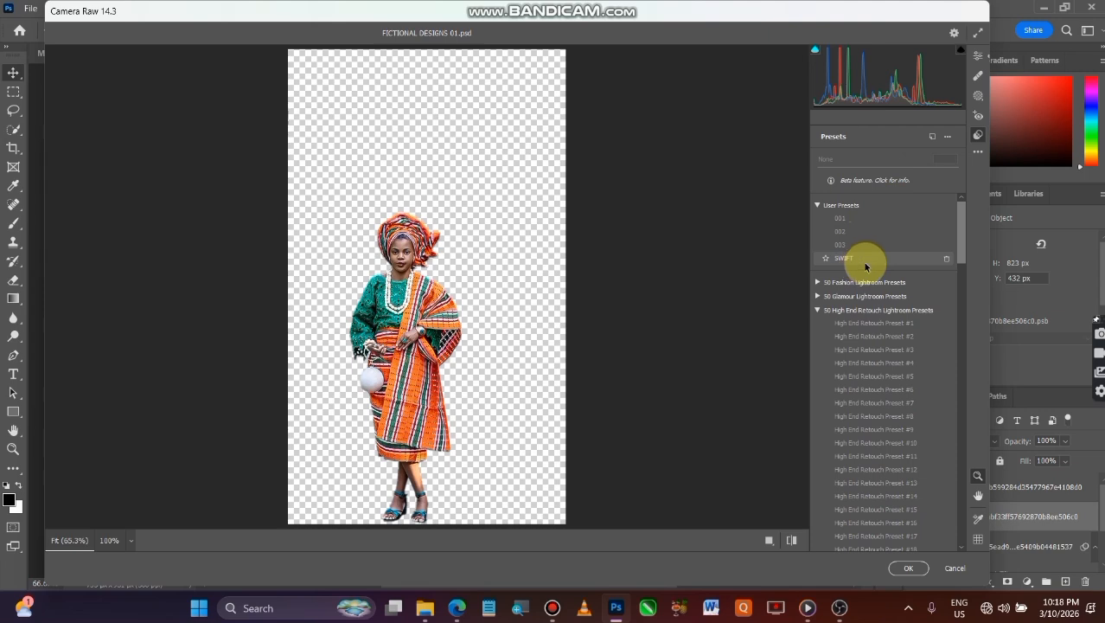
left_click(865, 264)
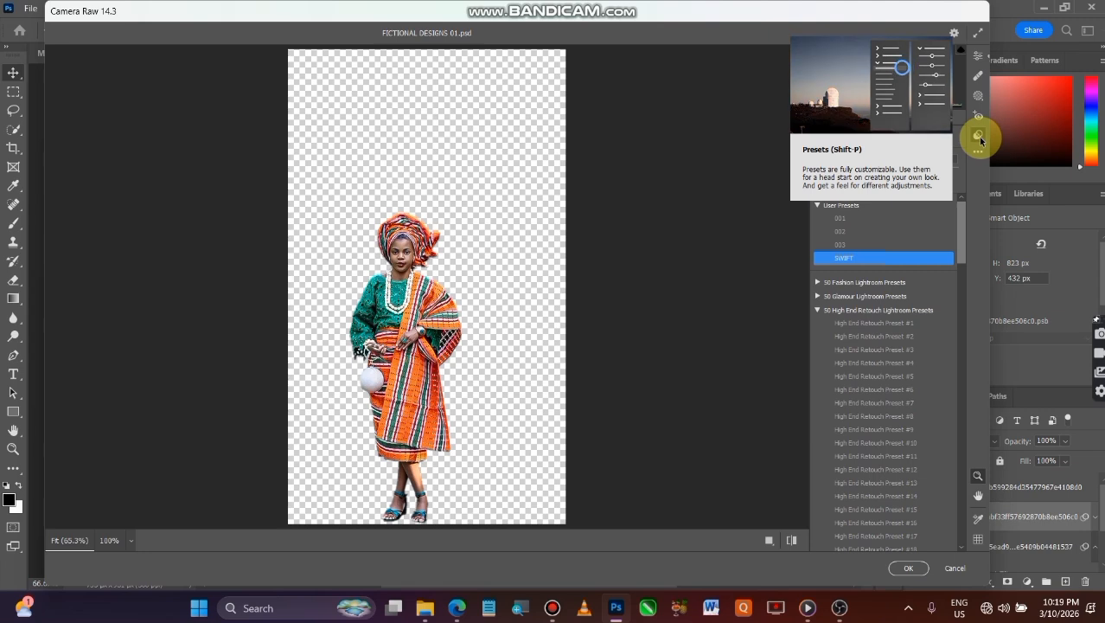
left_click(906, 568)
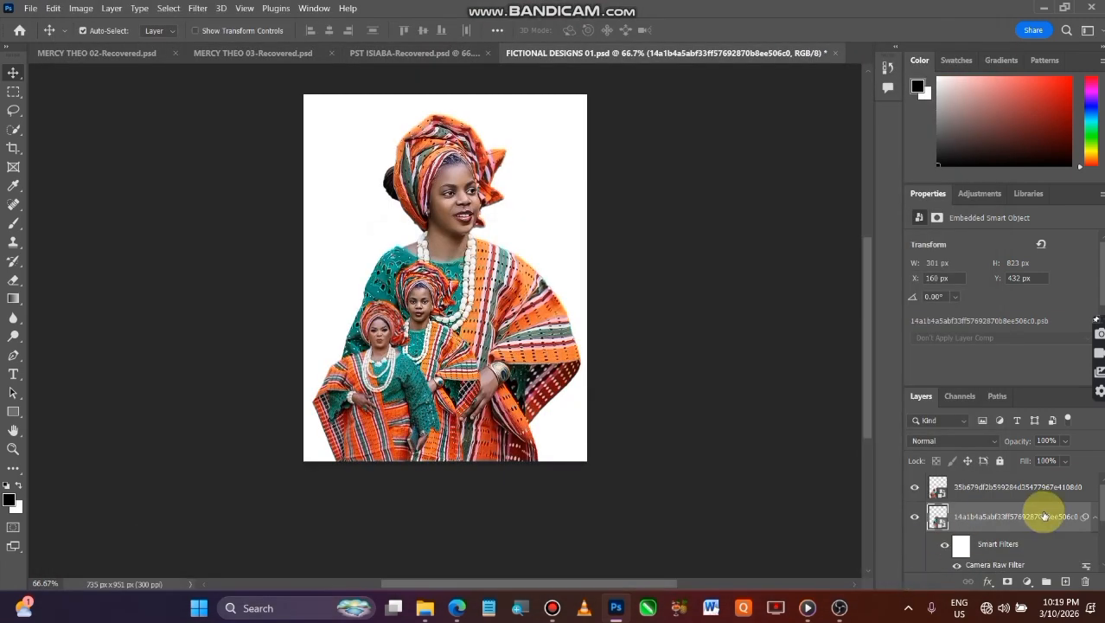
Apply the Camera Raw user preset 001 to the topmost full-length figure layer
left_click(1017, 492)
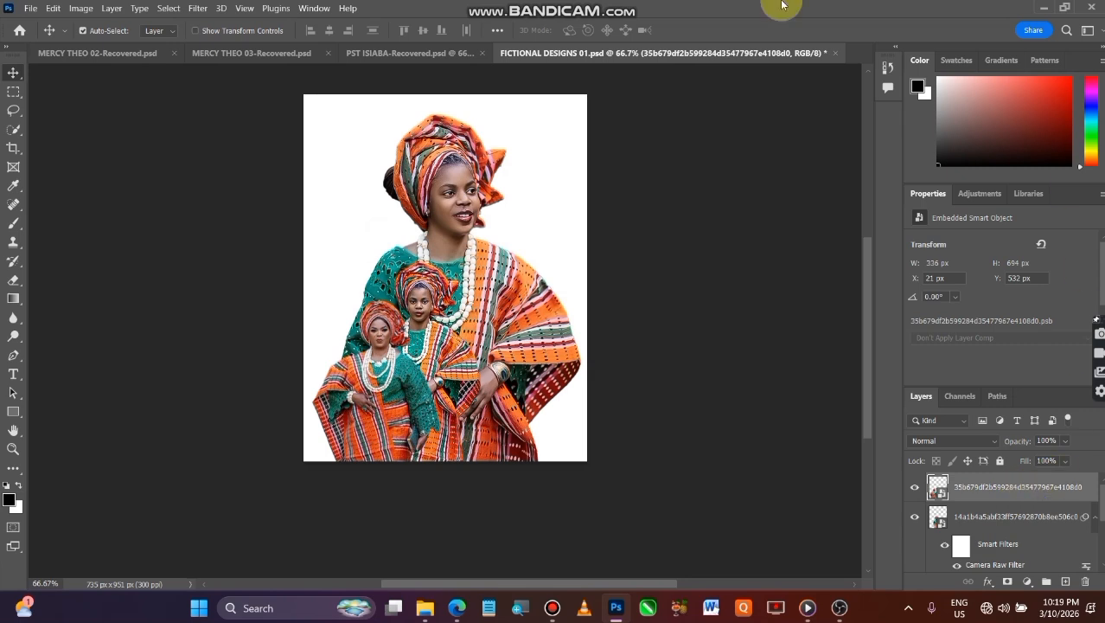
left_click(198, 8)
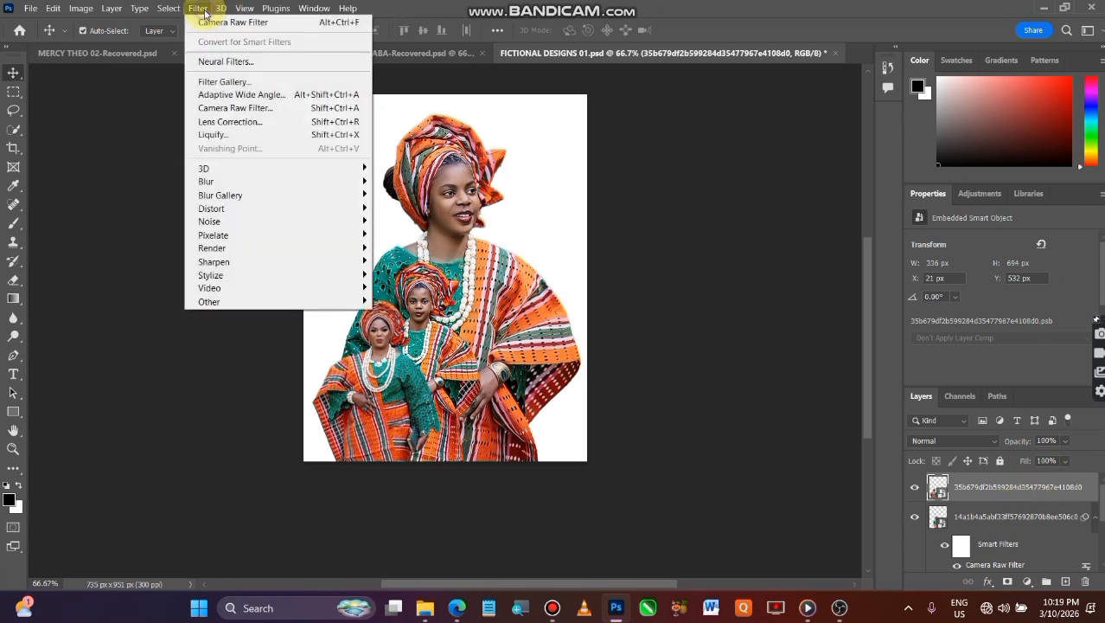
left_click(267, 110)
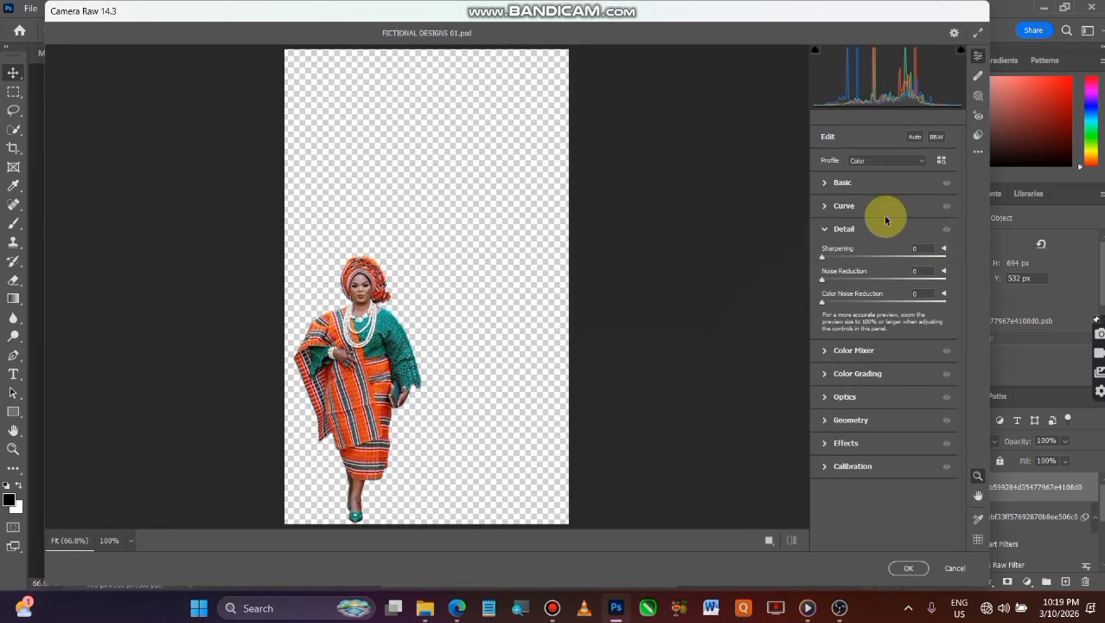
left_click(978, 139)
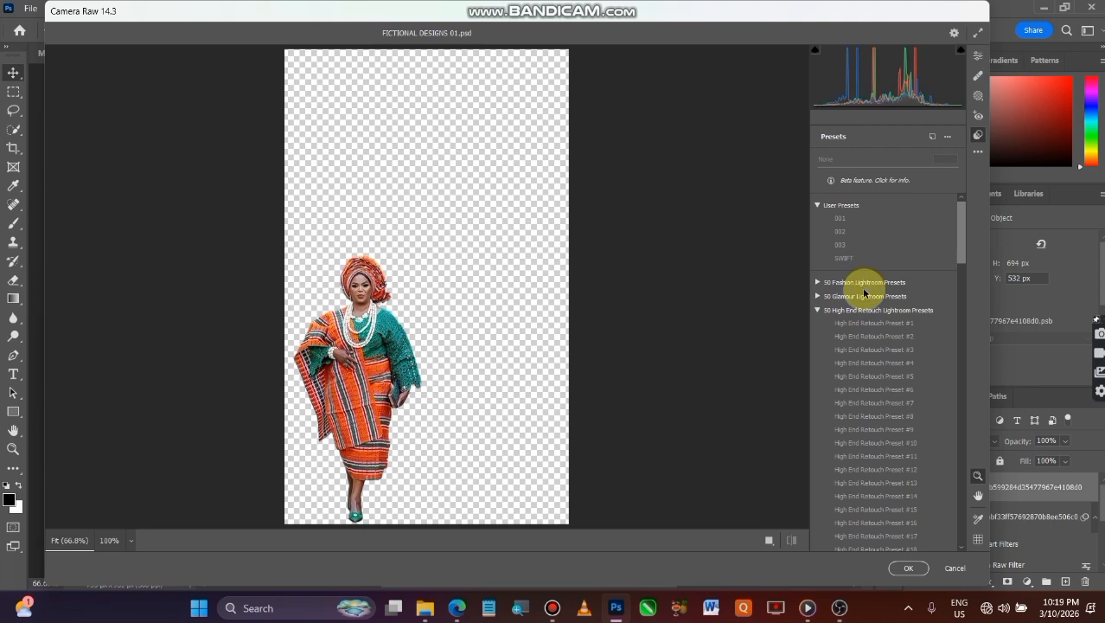
left_click(861, 223)
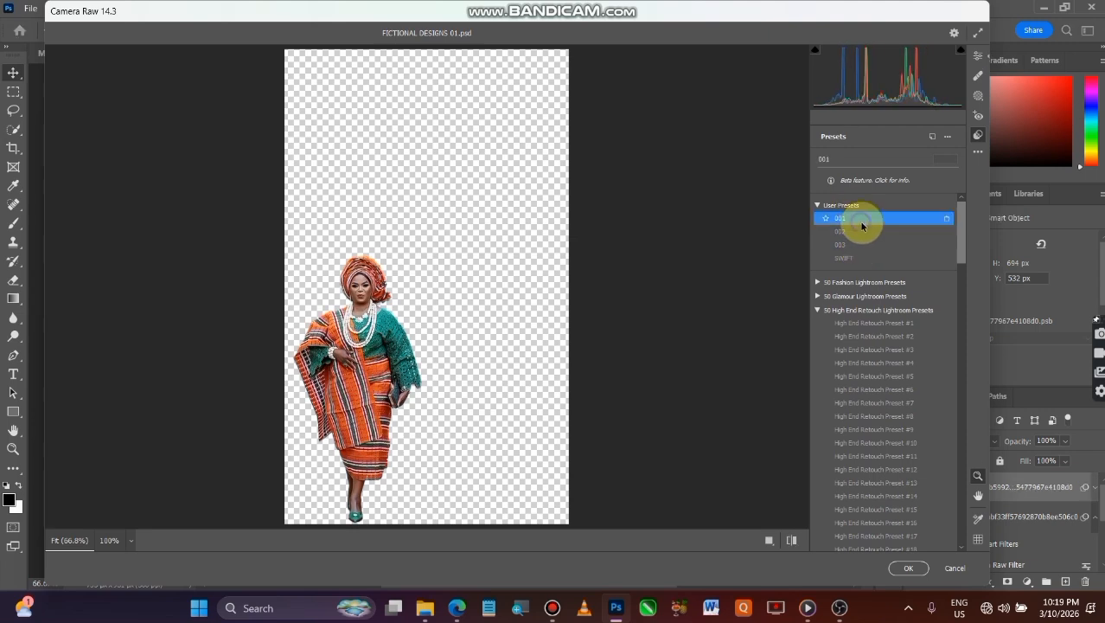
left_click(905, 568)
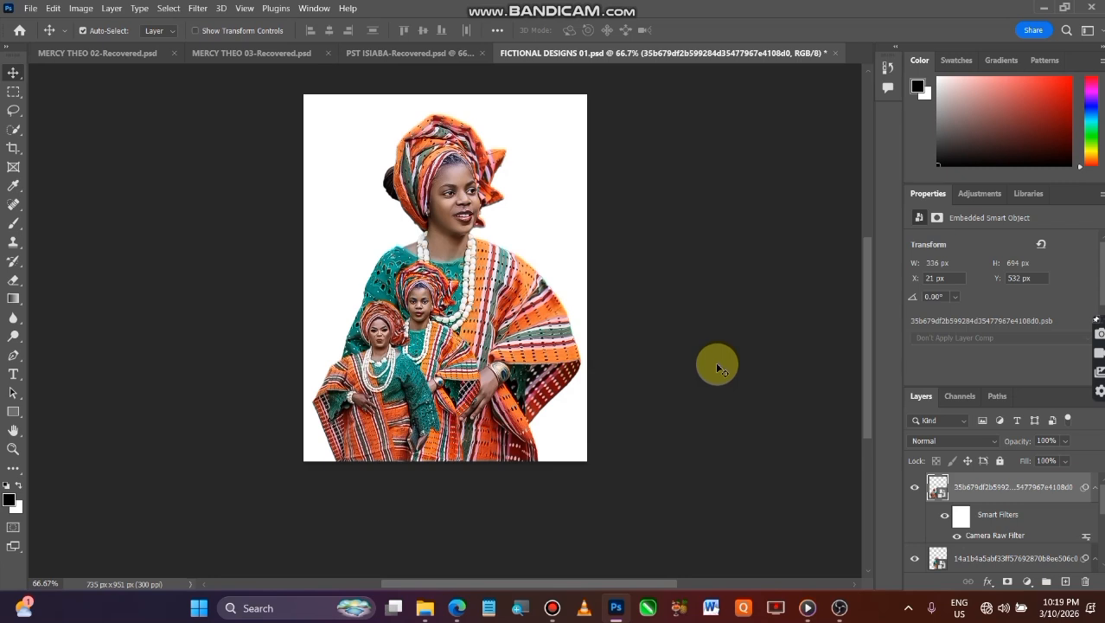
Shift the topmost full-length figure to the canvas's left edge, about X 0 px, Y 529 px, and hide its layer
mouse_move(365, 367)
left_mouse_down()
mouse_move(372, 377)
mouse_move(359, 384)
left_mouse_up()
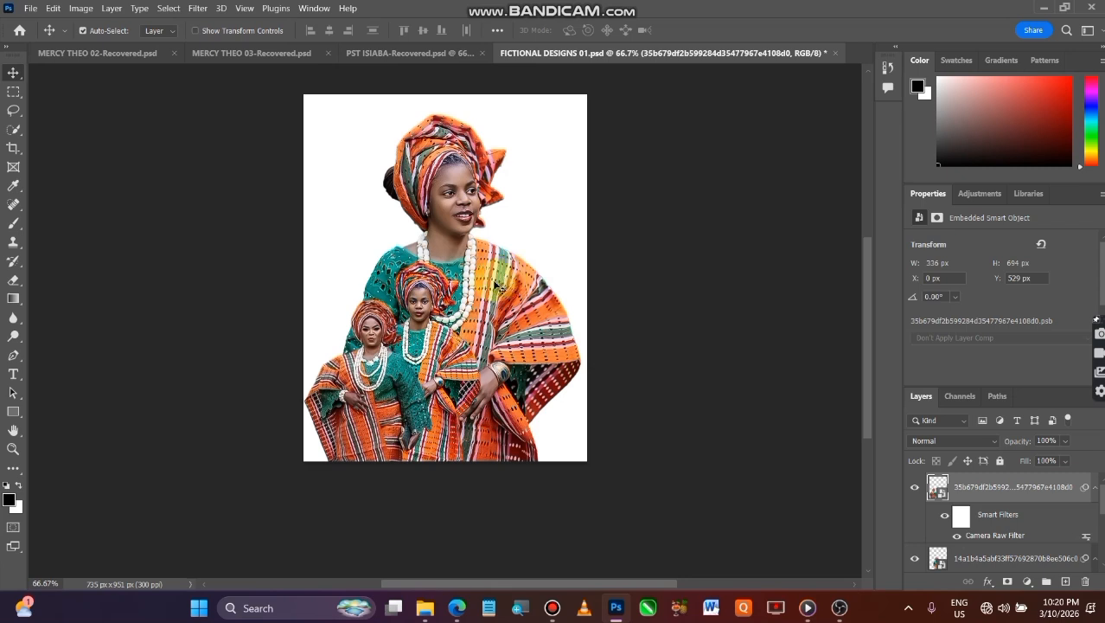
left_click(359, 418)
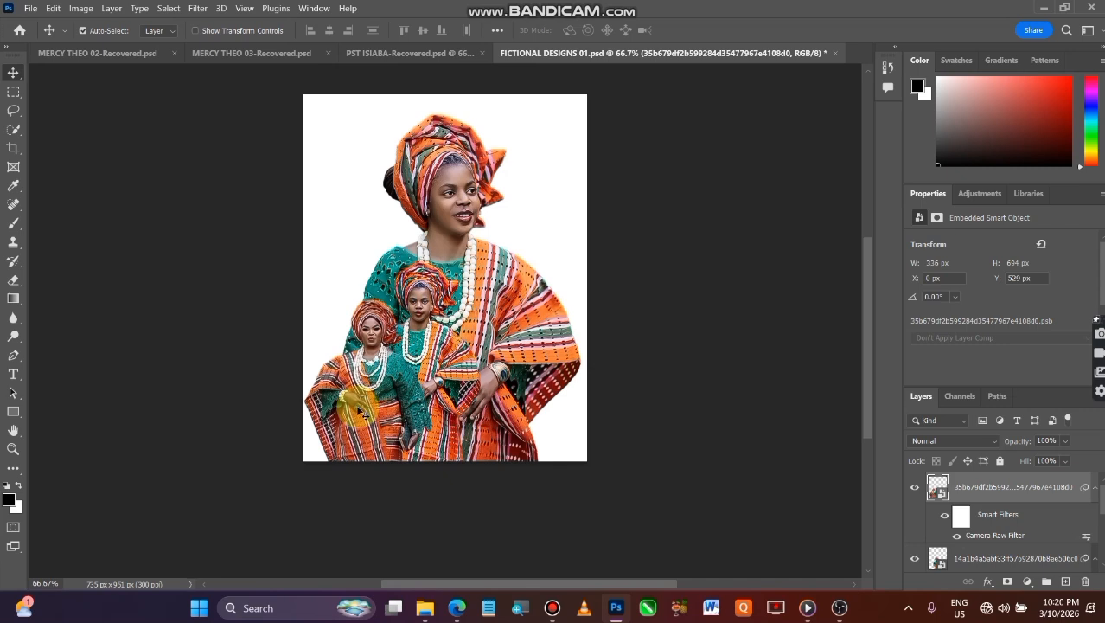
left_click(915, 488)
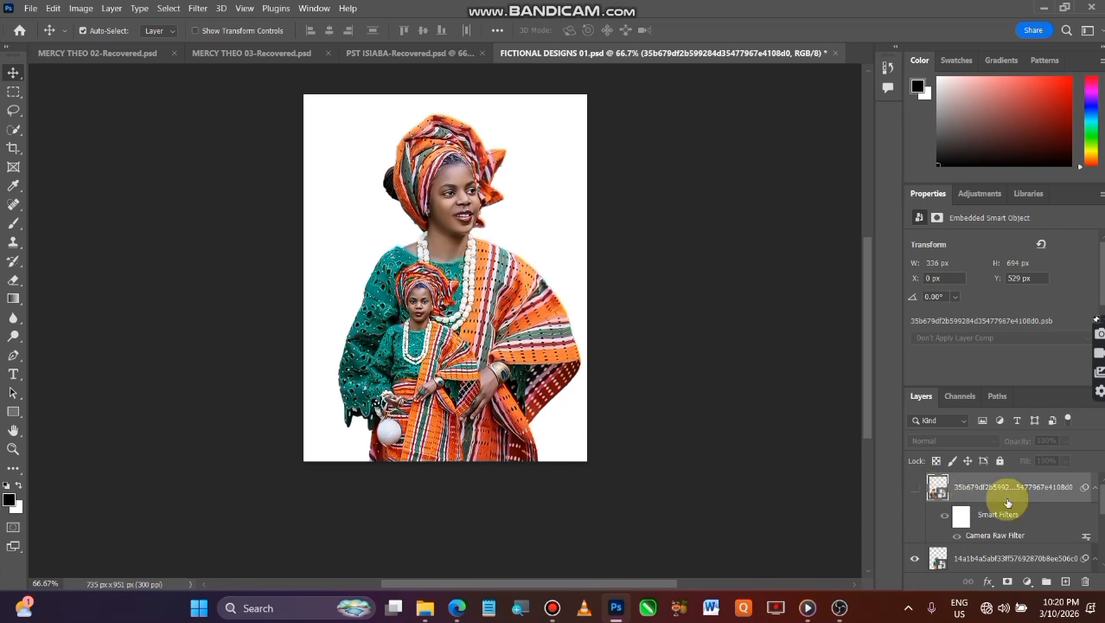
Duplicate the handbag figure layer and move the copy left to about X 32 px
left_click(1012, 559)
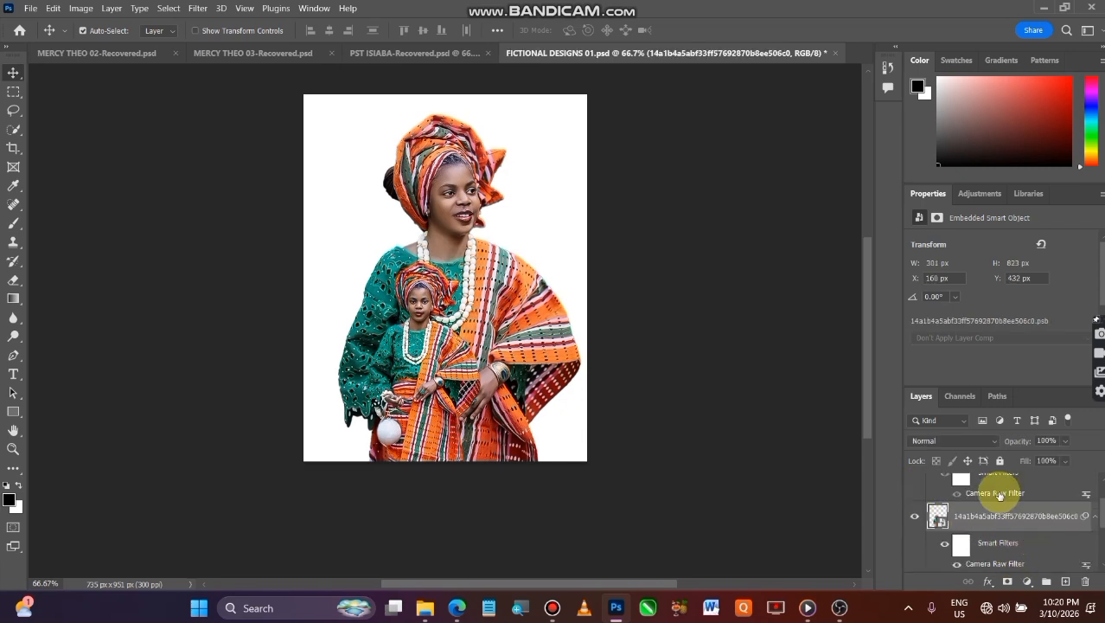
left_click_drag(1050, 514, 1066, 582)
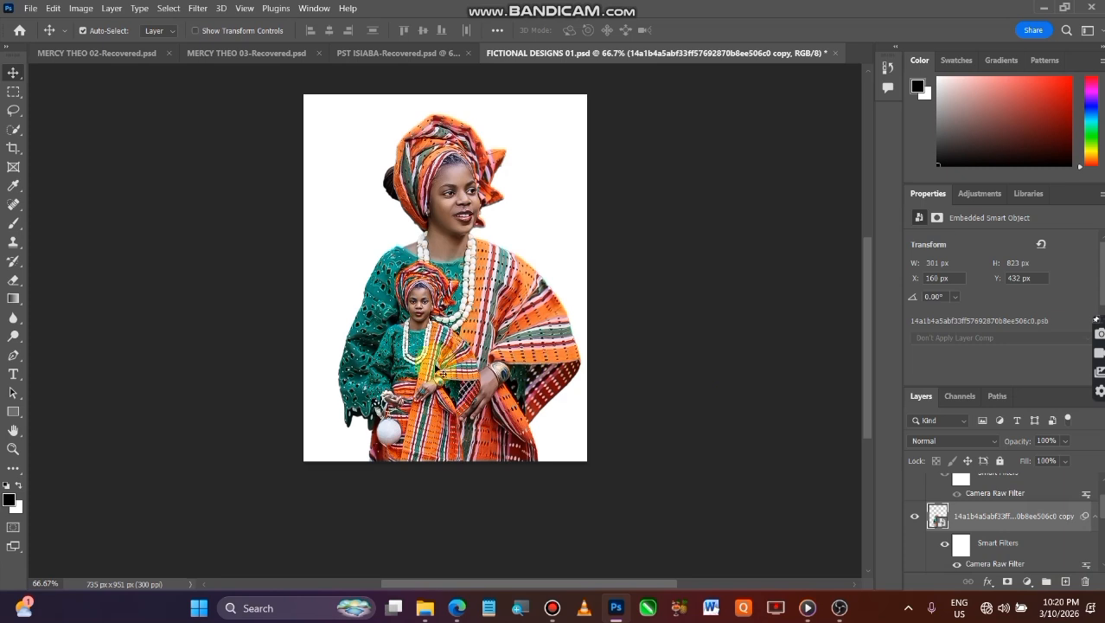
left_click_drag(437, 364, 385, 367)
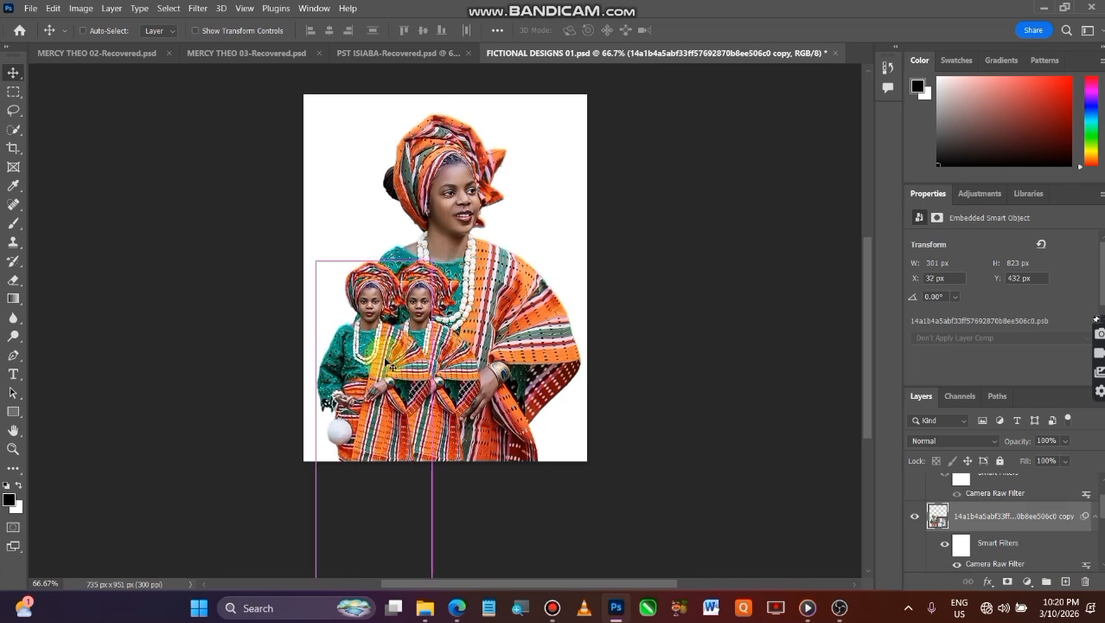
Flip the handbag figure copy horizontally, enlarge it to about 460 × 1256 px, and place it in the canvas's lower left
key("ctrl+t")
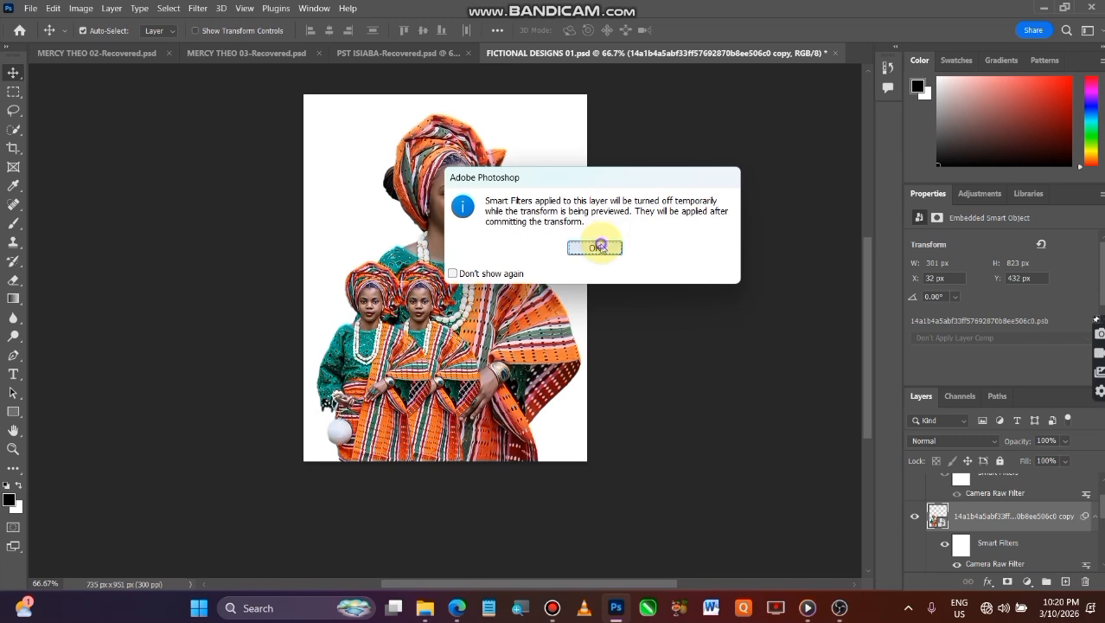
left_click(600, 248)
right_click(368, 367)
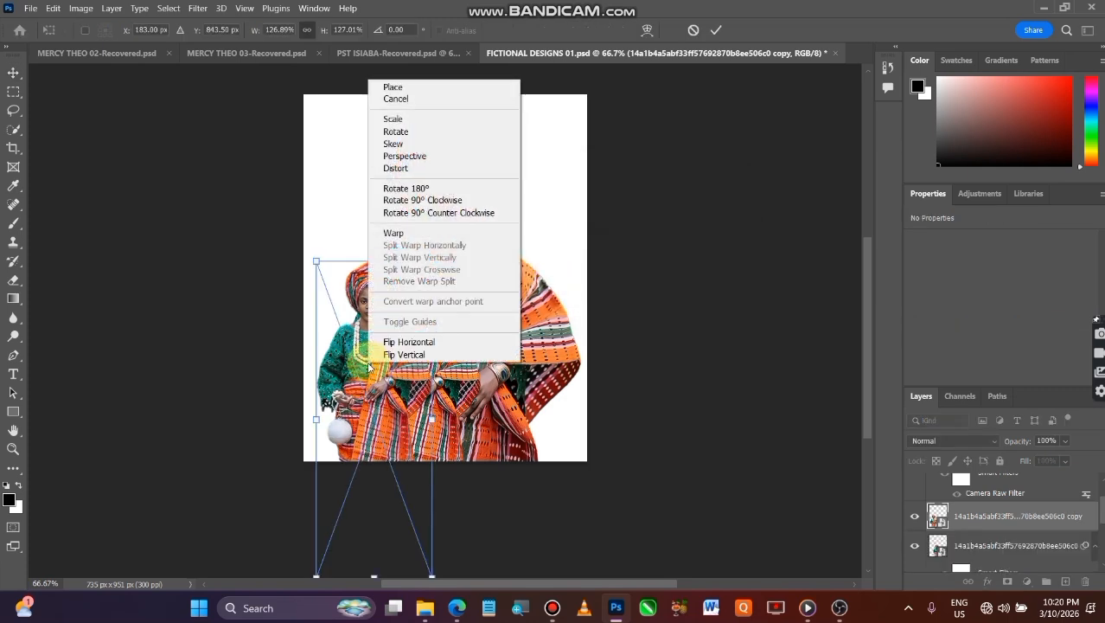
left_click(423, 342)
left_click_drag(391, 368, 370, 379)
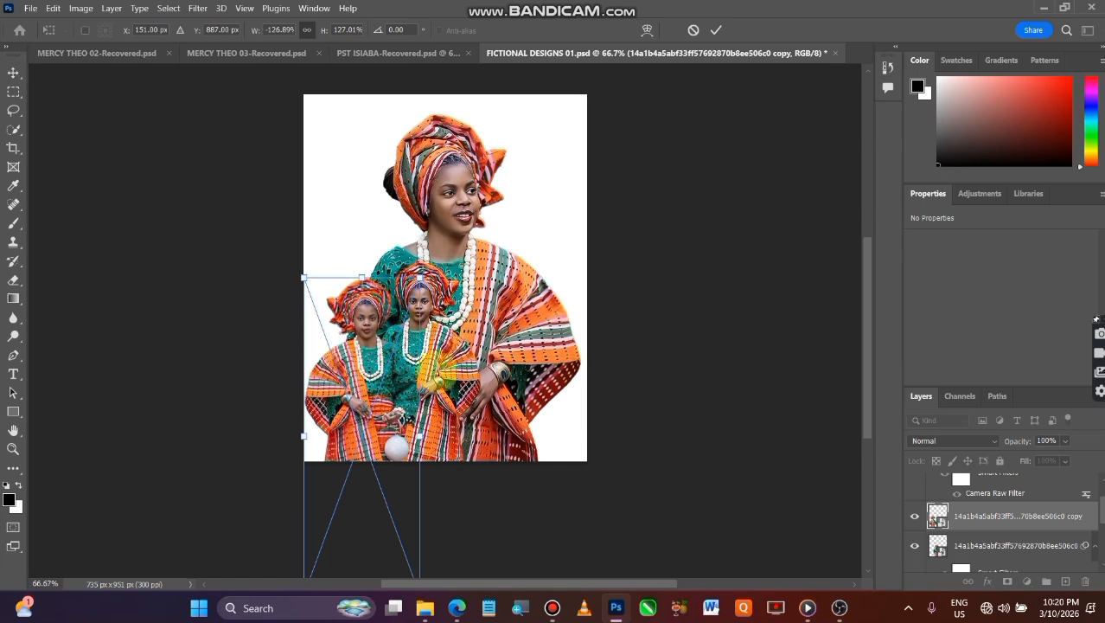
left_click_drag(423, 437, 482, 448)
left_click_drag(403, 381, 385, 441)
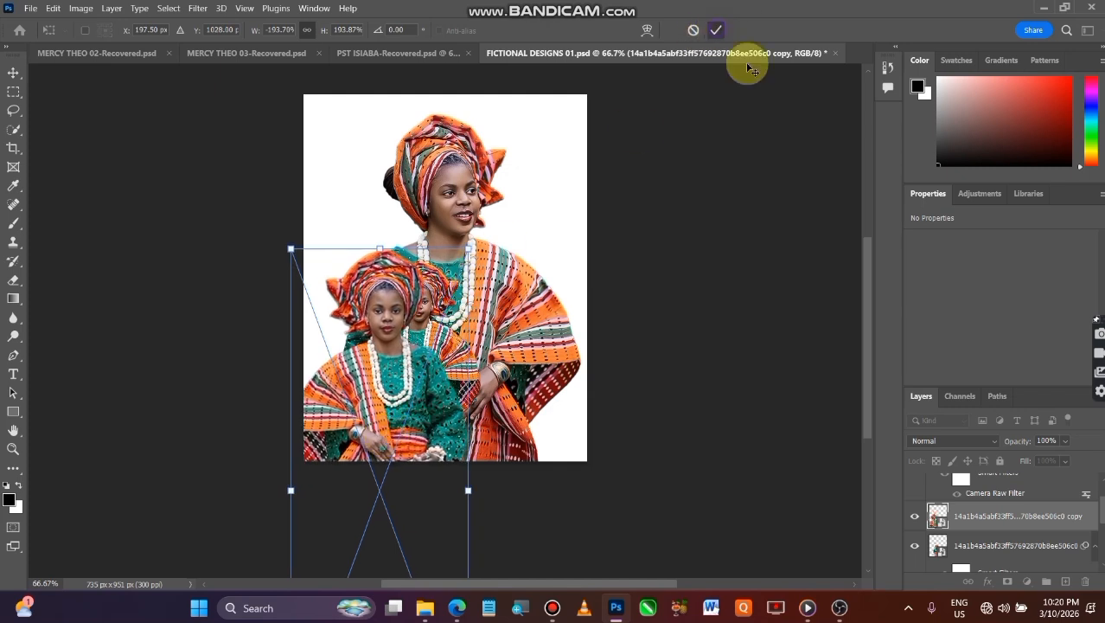
key("Return")
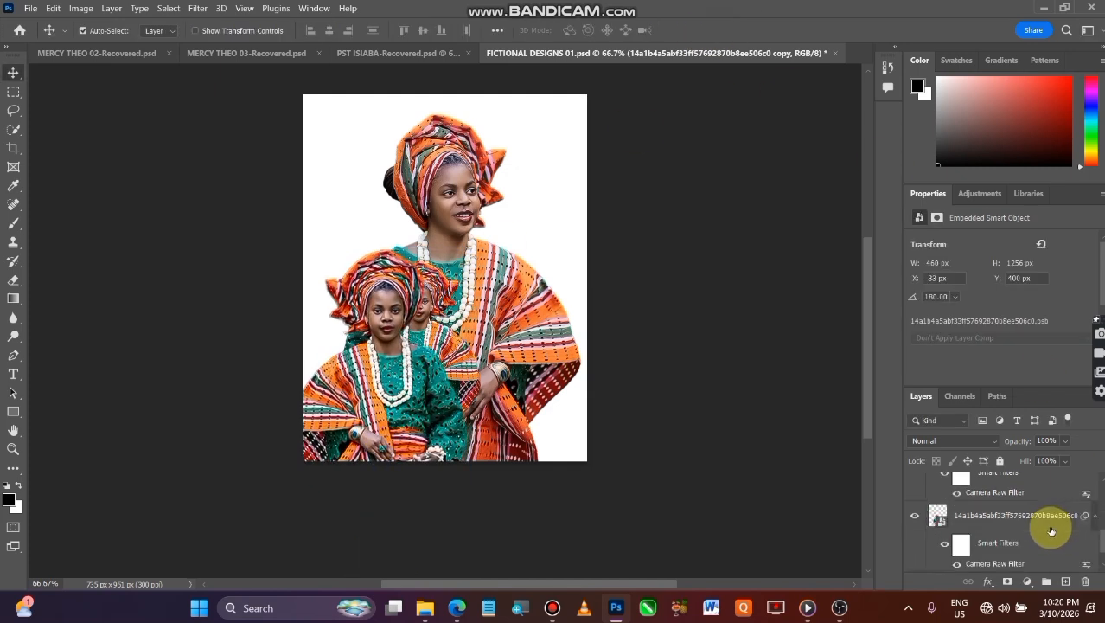
Nudge the hidden topmost figure layer right to about X 33 px
scroll(1052, 531, "down", 2)
scroll(1030, 501, "up", 3)
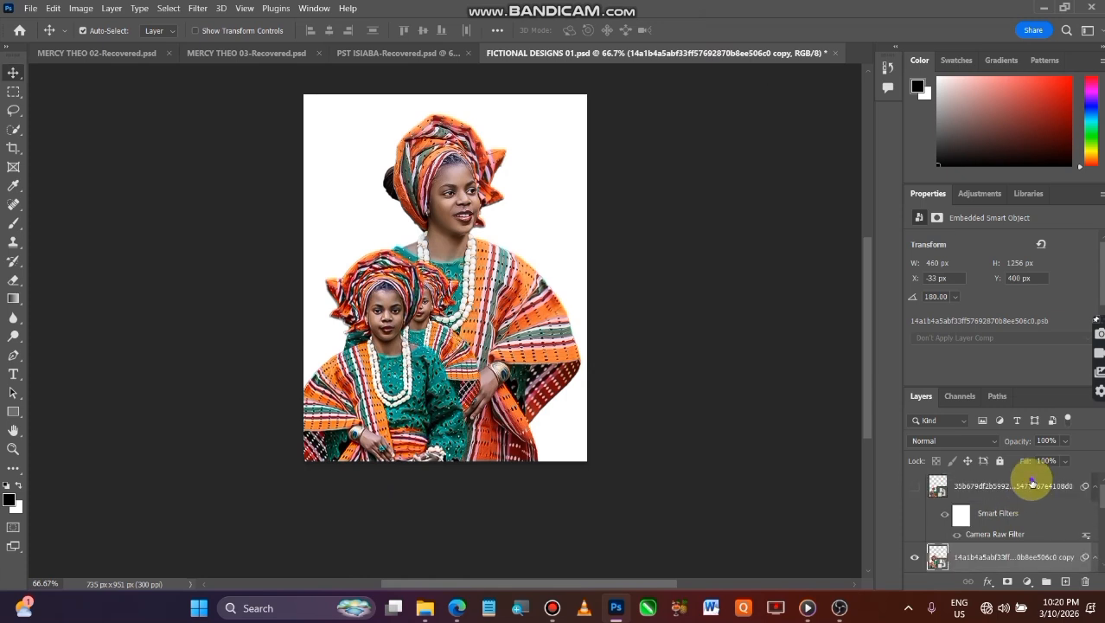
left_click(1028, 486)
key("Right")
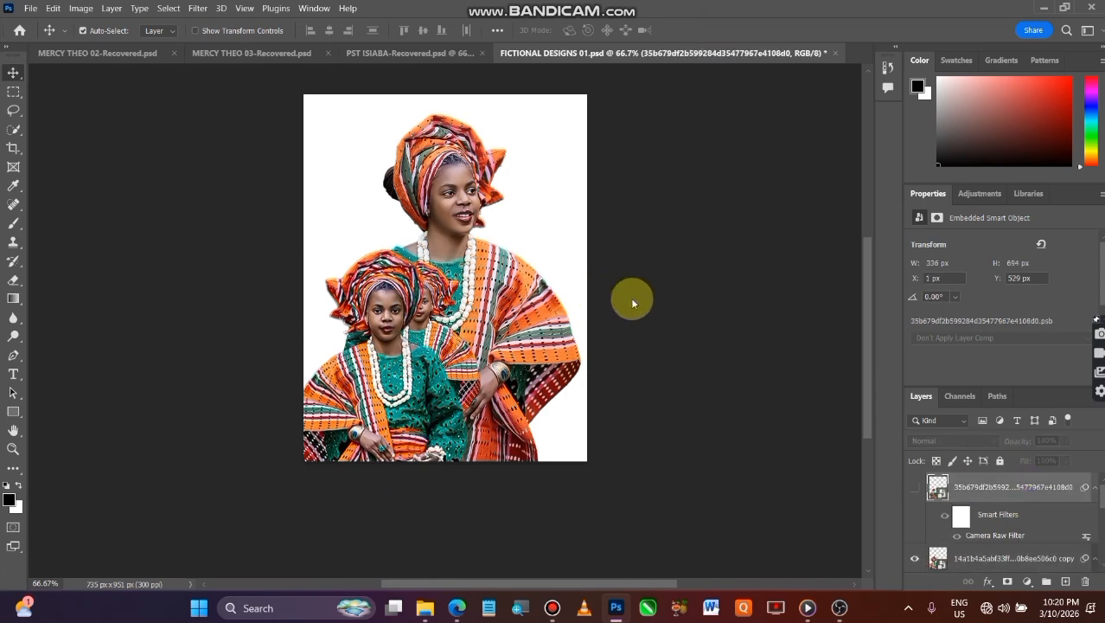
key("Right")
key("Right")
key("Right")
key("Right")
key("Right")
key("Right")
key("Right")
key("Right")
key("Right")
key("Right")
key("Right")
key("Right")
key("Right")
key("Right")
key("Right")
key("Right")
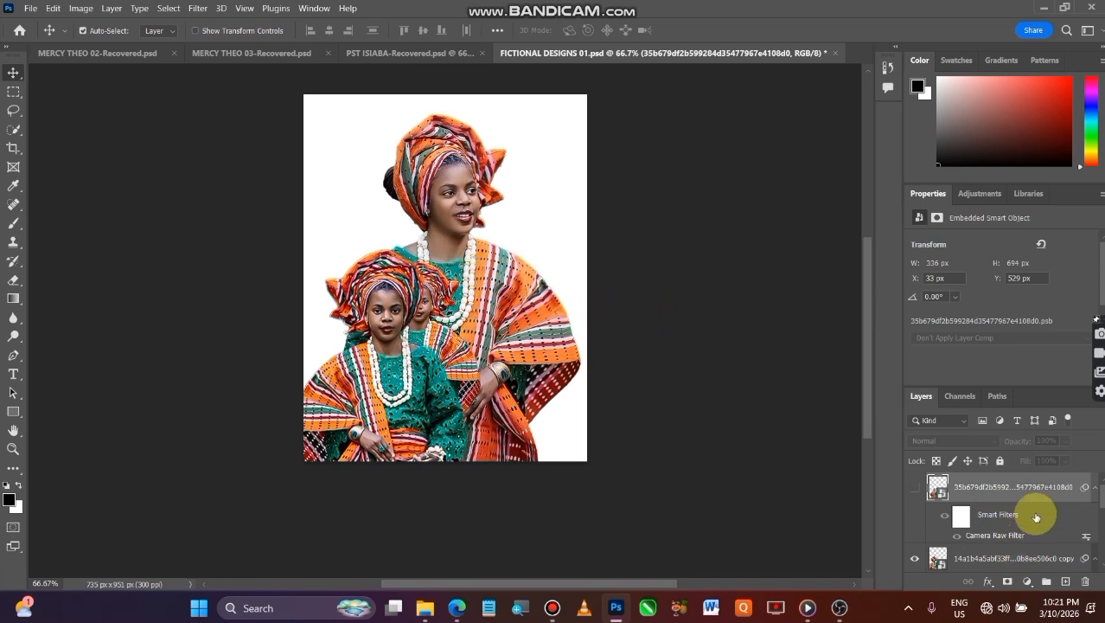
Move the original smaller handbag figure right and slightly up to about X 217 px, Y 416 px
scroll(1037, 517, "down", 2)
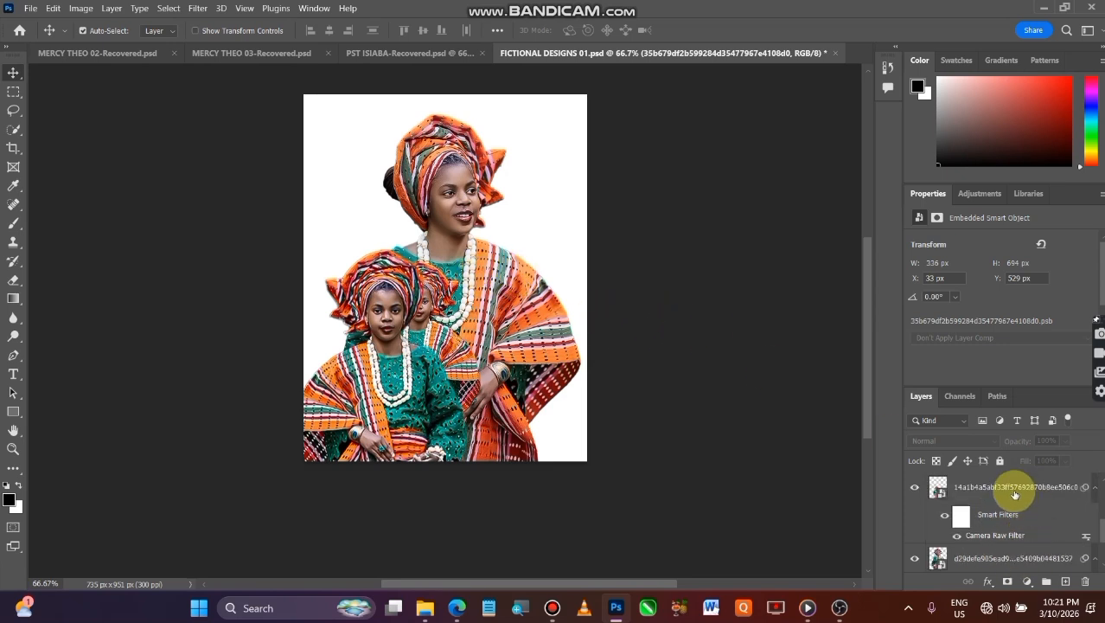
left_click(1017, 490)
key("ctrl+t")
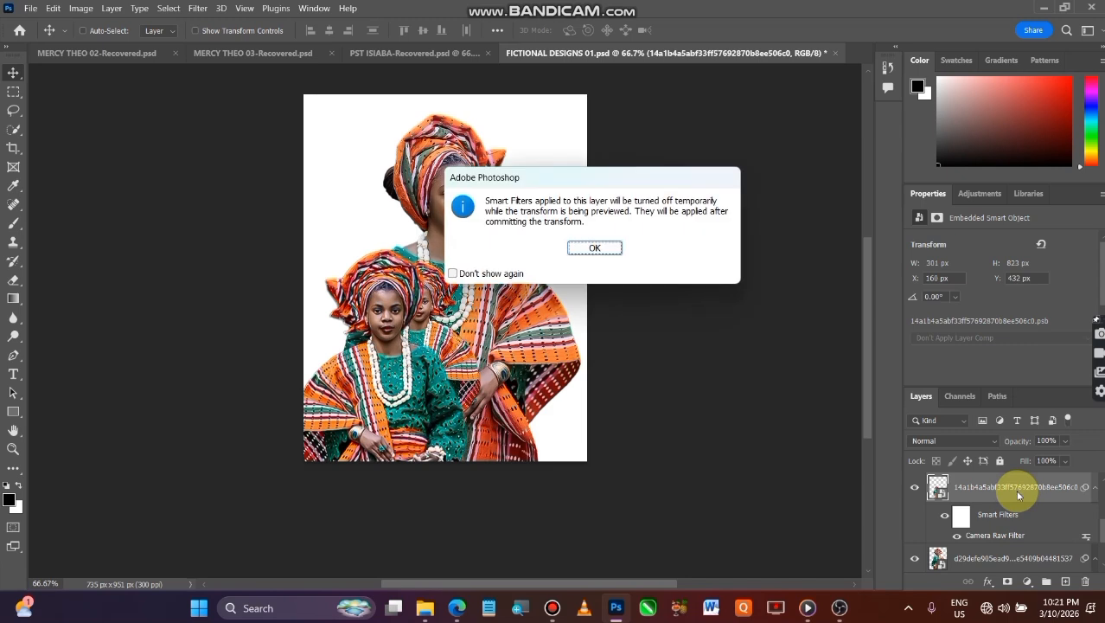
left_click(596, 245)
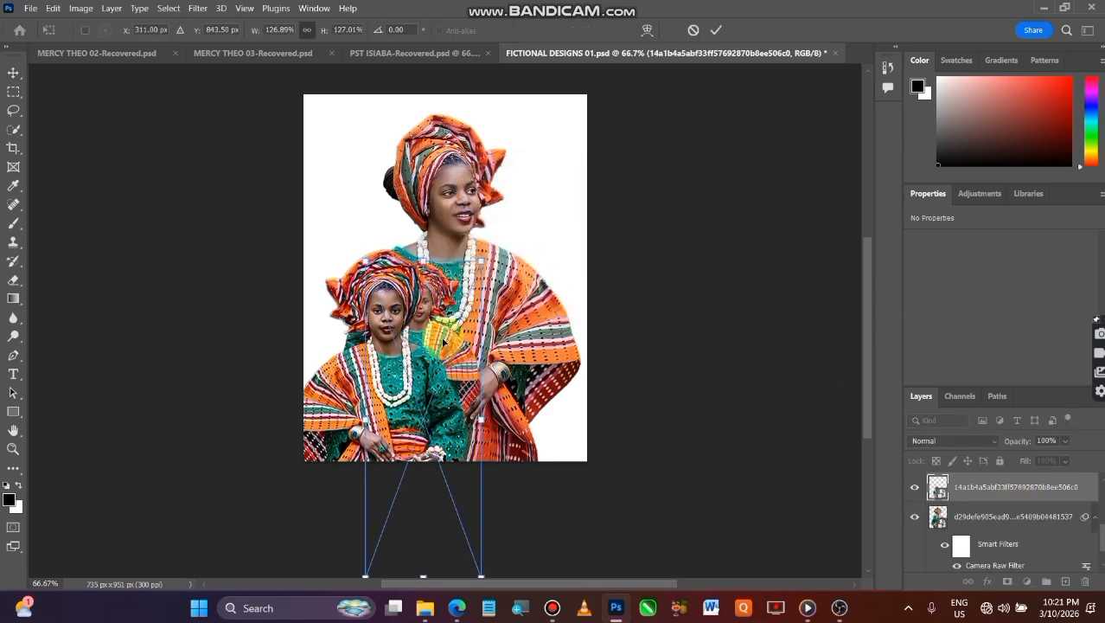
mouse_move(446, 348)
left_mouse_down()
mouse_move(468, 338)
mouse_move(459, 346)
left_mouse_up()
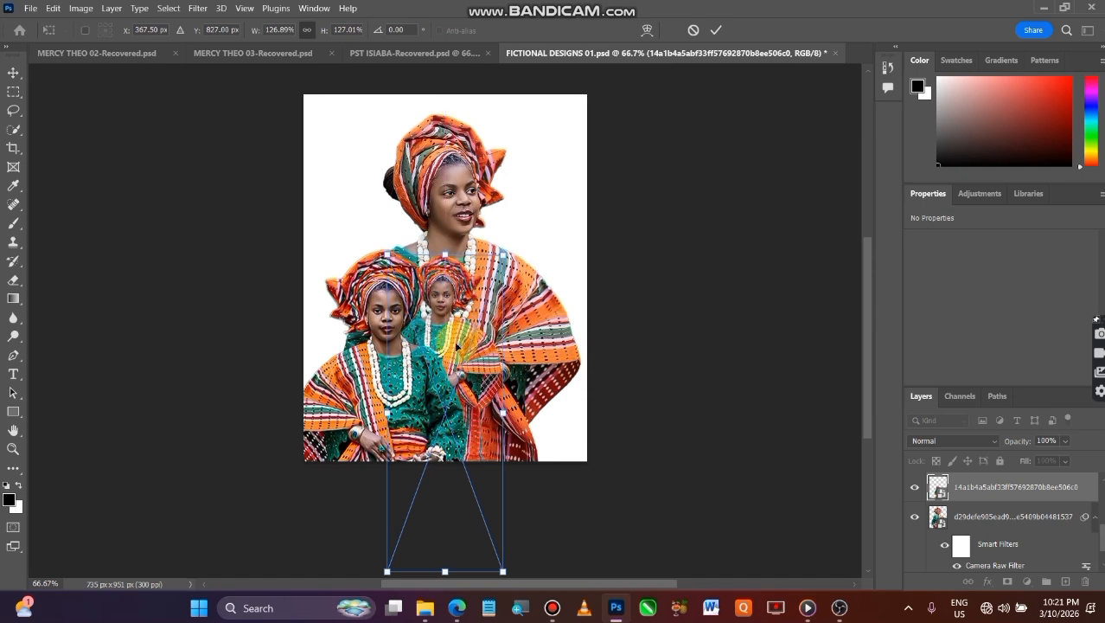
left_click(716, 29)
Move the larger flipped handbag figure up and slightly left to about X -55 px, Y 323 px
left_click(386, 317)
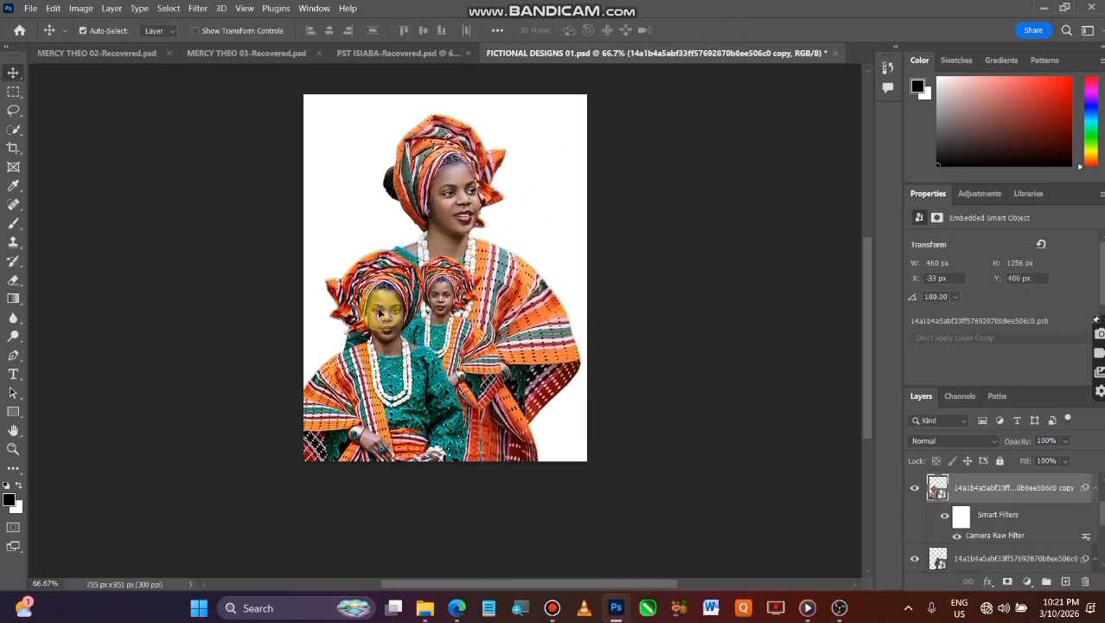
left_click_drag(387, 317, 372, 286)
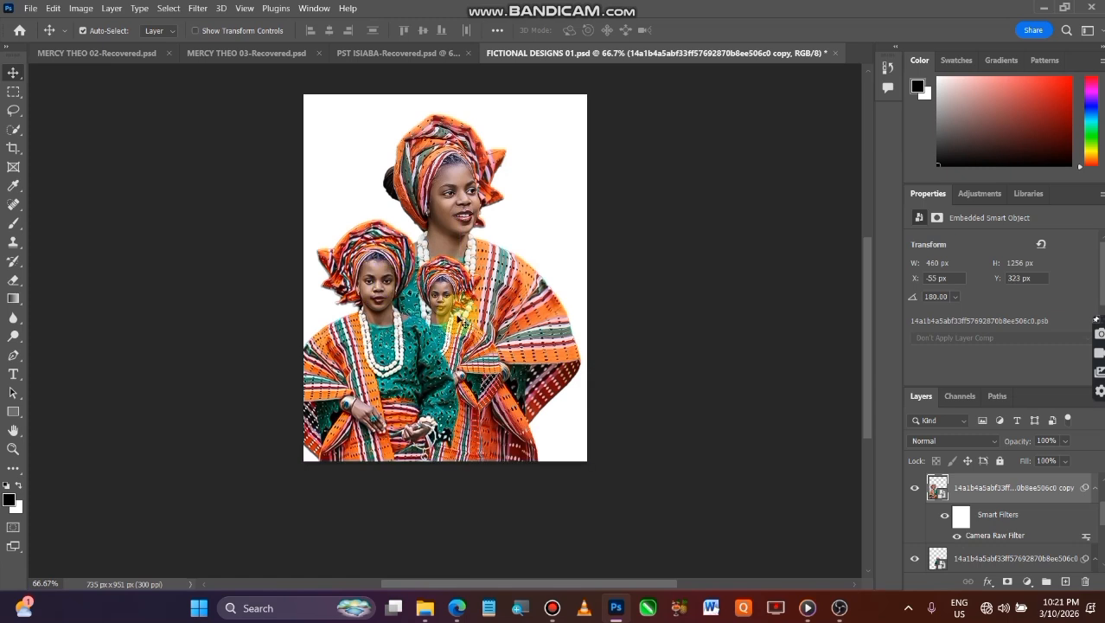
Bring the smaller handbag figure's layer to the top of the stack and place it at about X 175 px, Y 513 px
left_click(468, 343)
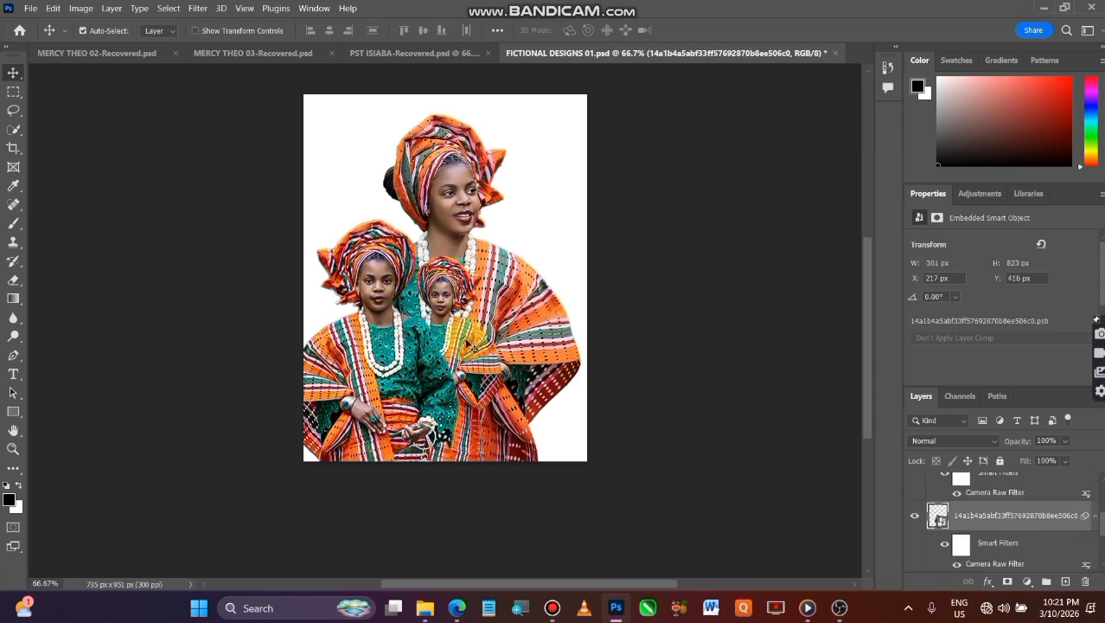
left_click_drag(1052, 518, 1046, 480)
left_click_drag(464, 374, 450, 410)
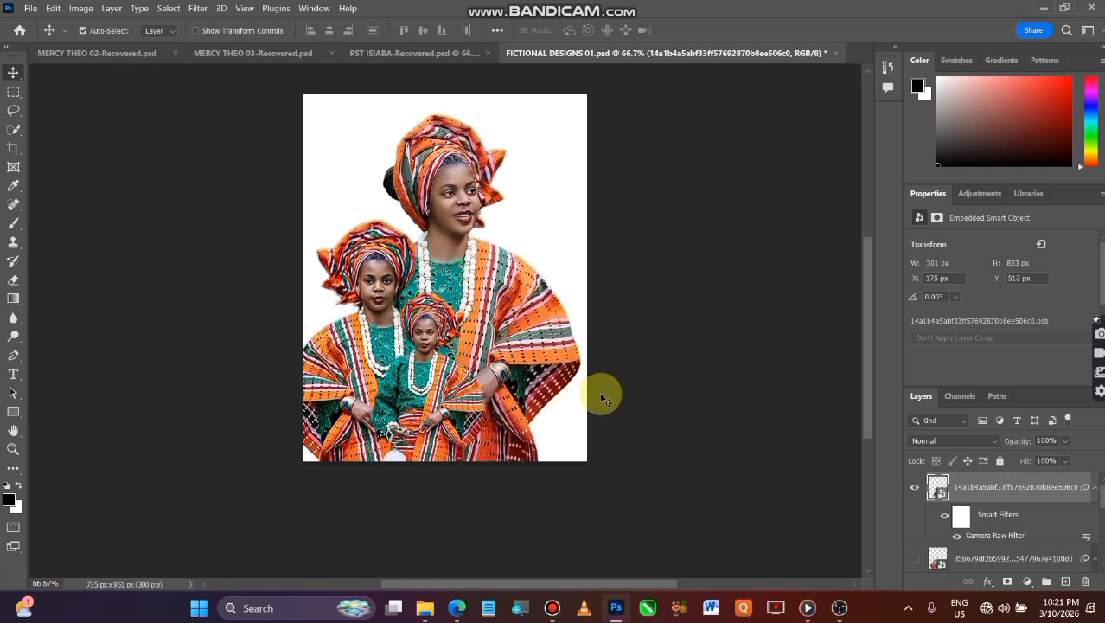
left_click(703, 412)
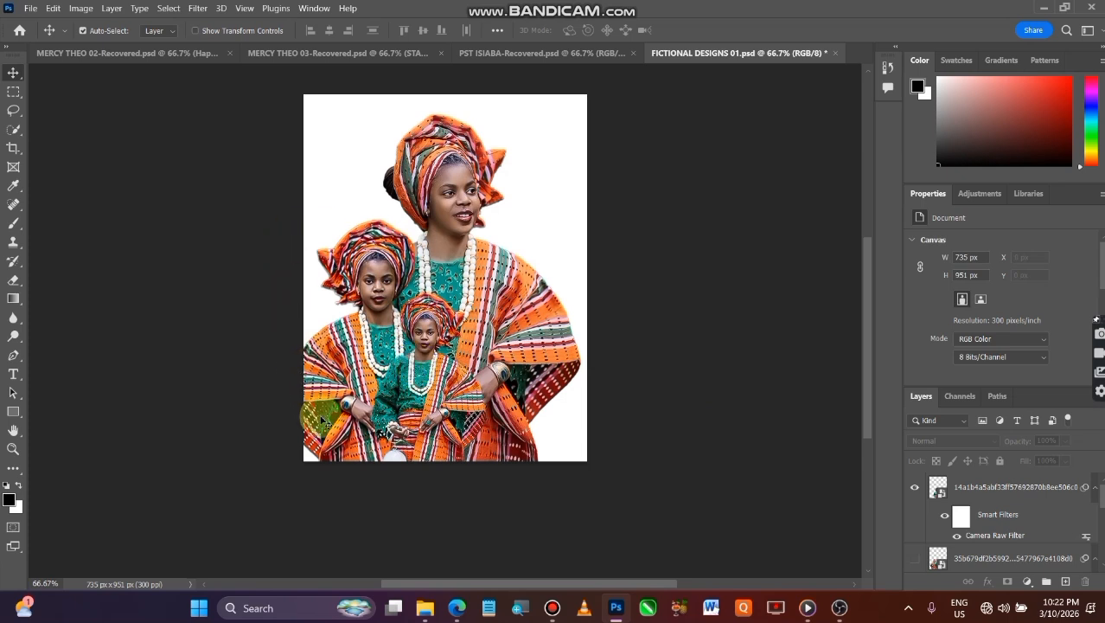
Start a Camera Raw filter on the larger flipped handbag figure and set its Saturation to -100
left_click(363, 274)
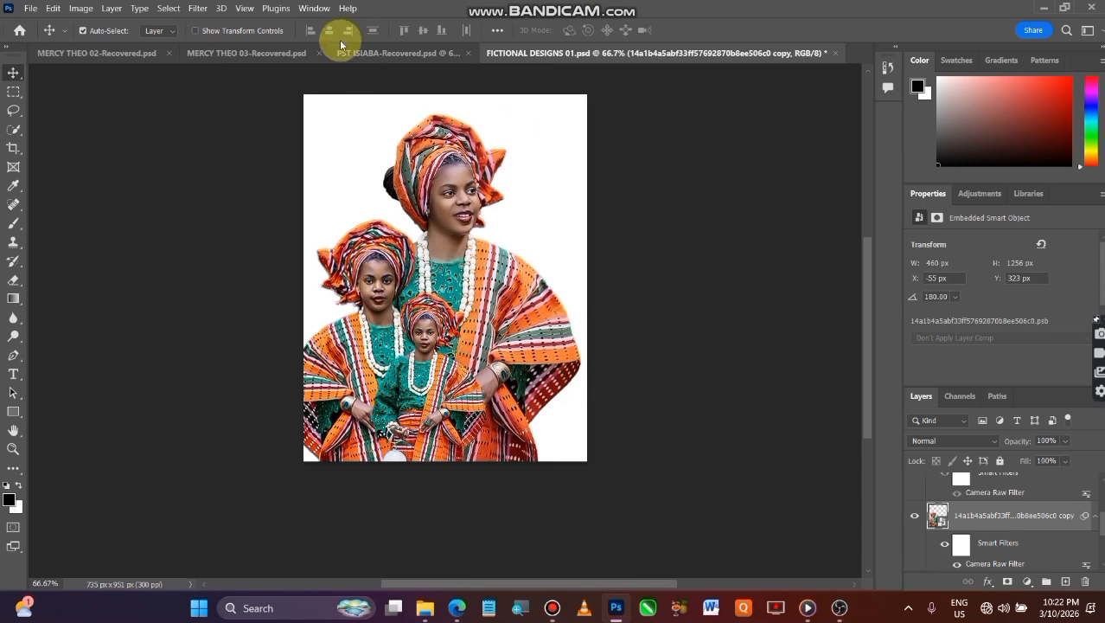
left_click(199, 8)
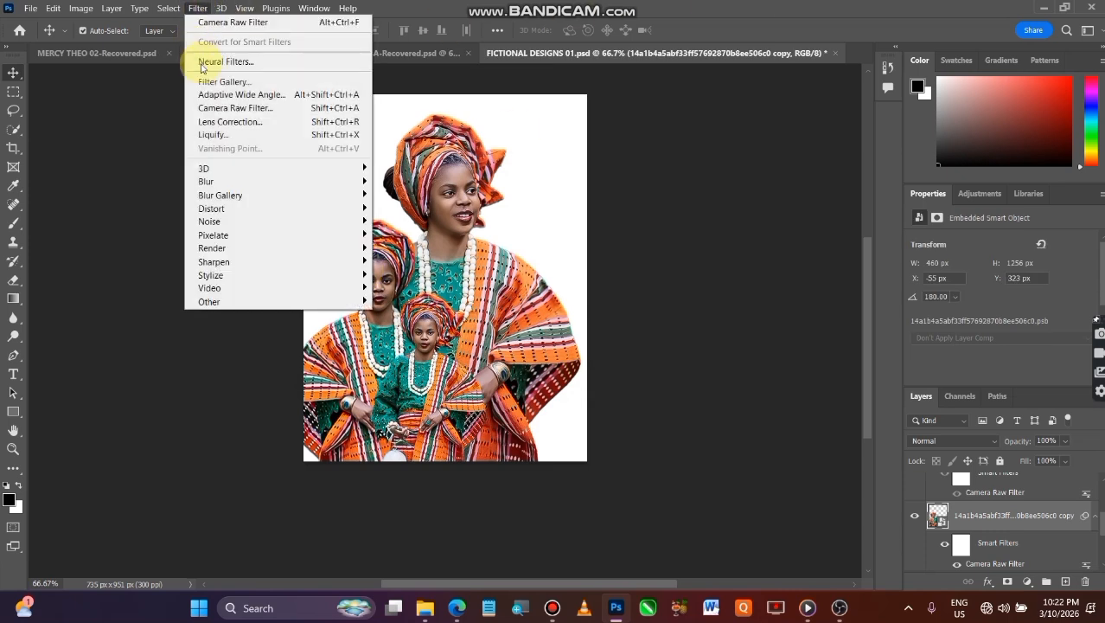
left_click(229, 109)
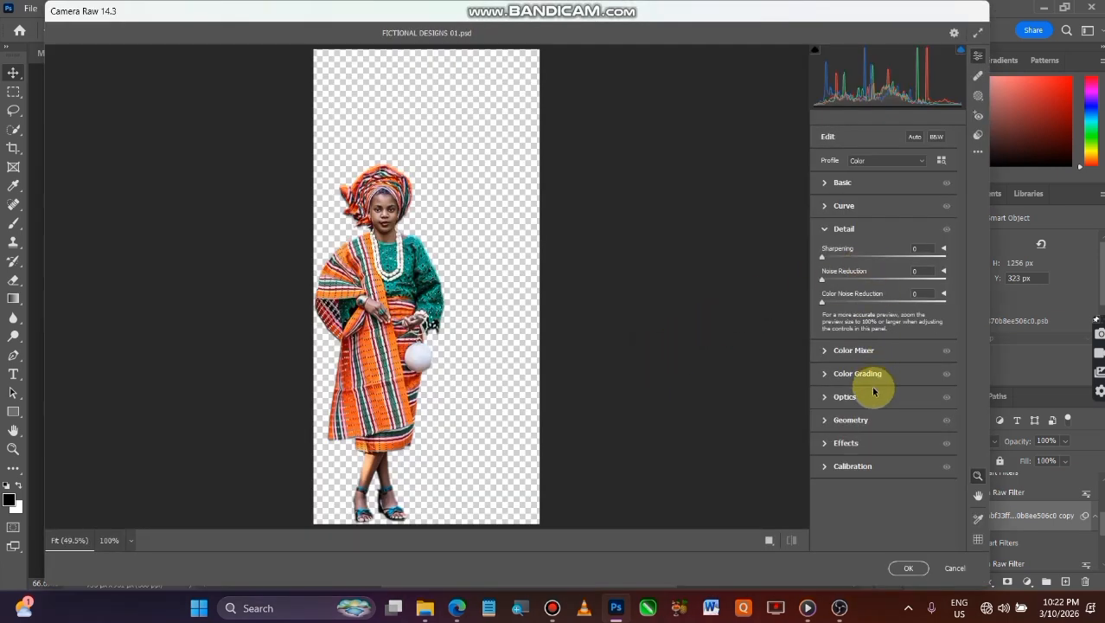
left_click(853, 185)
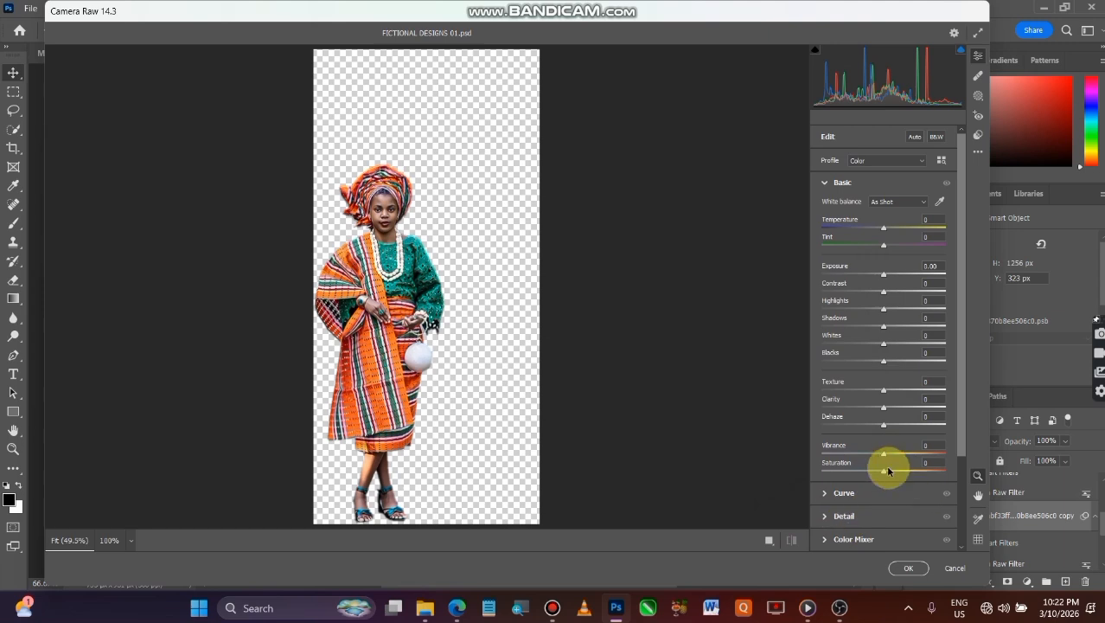
left_click_drag(882, 470, 798, 489)
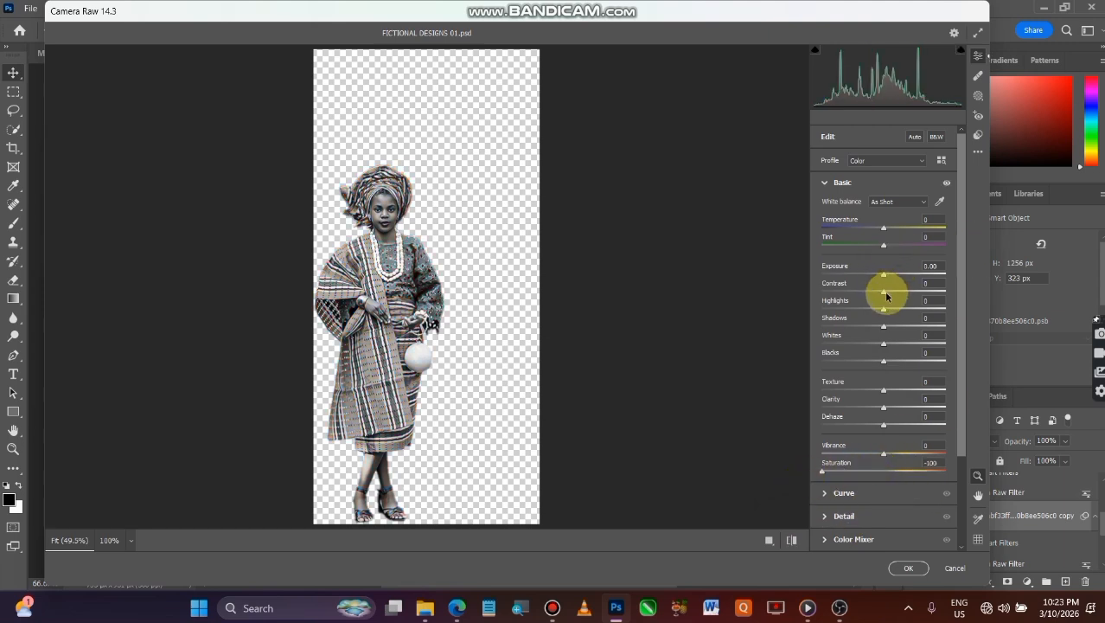
Set Contrast to about +13, Clarity to +19 and Exposure to about +0.10 for the desaturated figure, and apply the Camera Raw filter
mouse_move(885, 296)
left_mouse_down()
mouse_move(908, 304)
mouse_move(894, 303)
left_mouse_up()
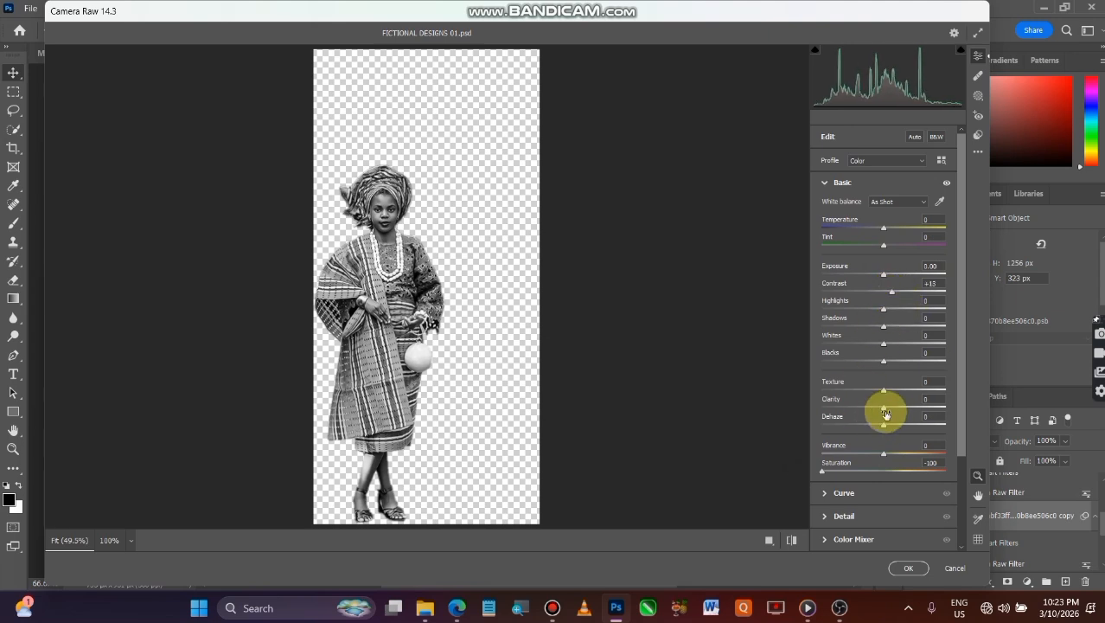
mouse_move(885, 411)
left_mouse_down()
mouse_move(903, 419)
mouse_move(894, 418)
left_mouse_up()
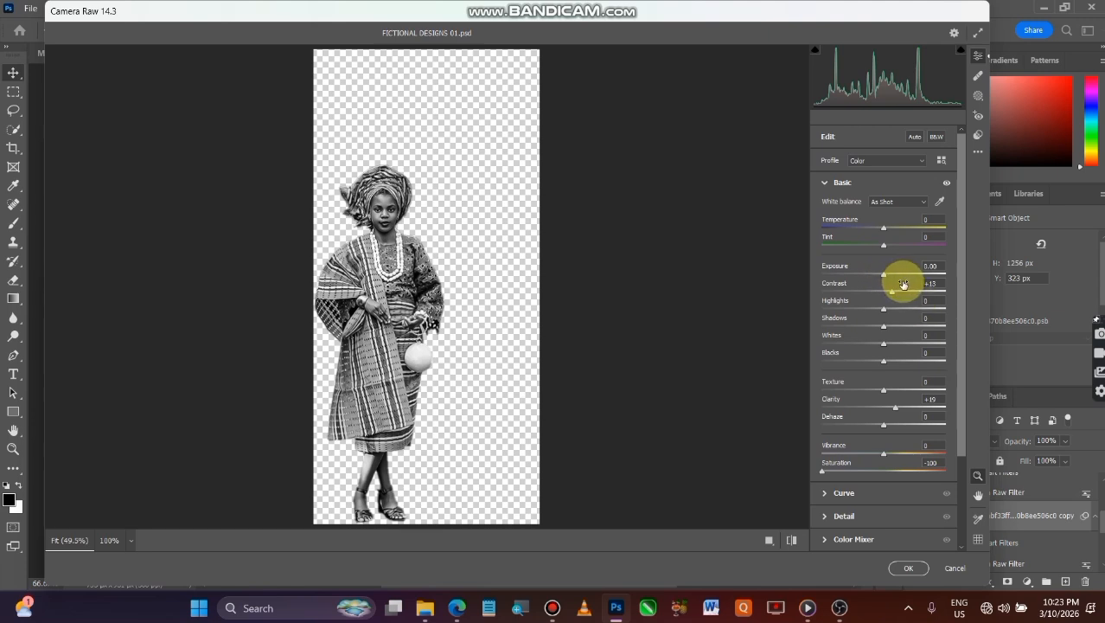
left_click_drag(887, 276, 888, 276)
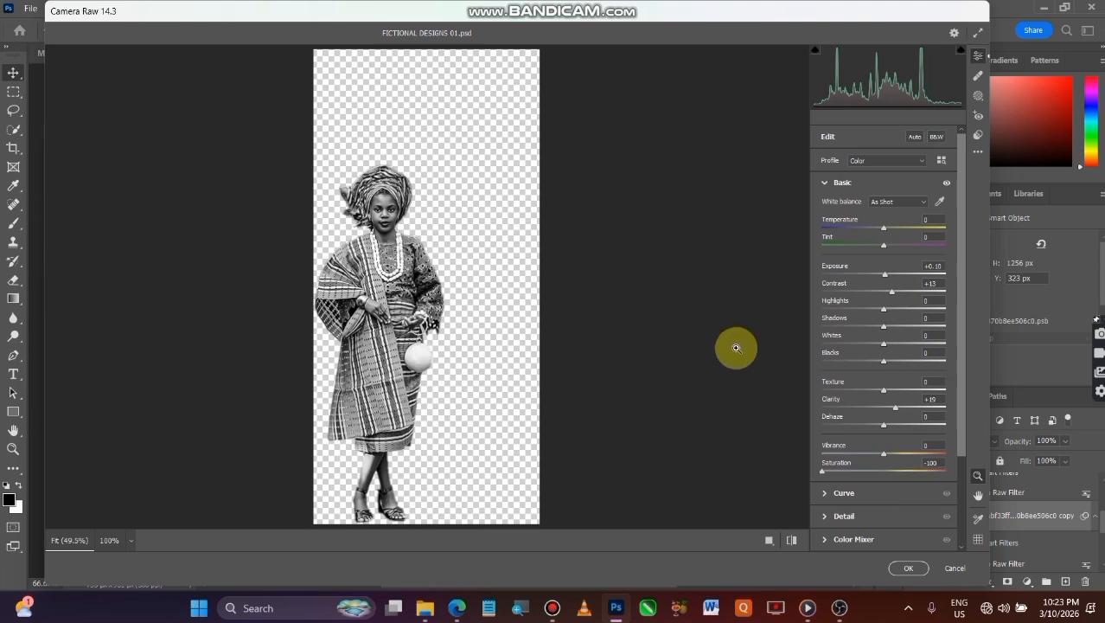
left_click(918, 570)
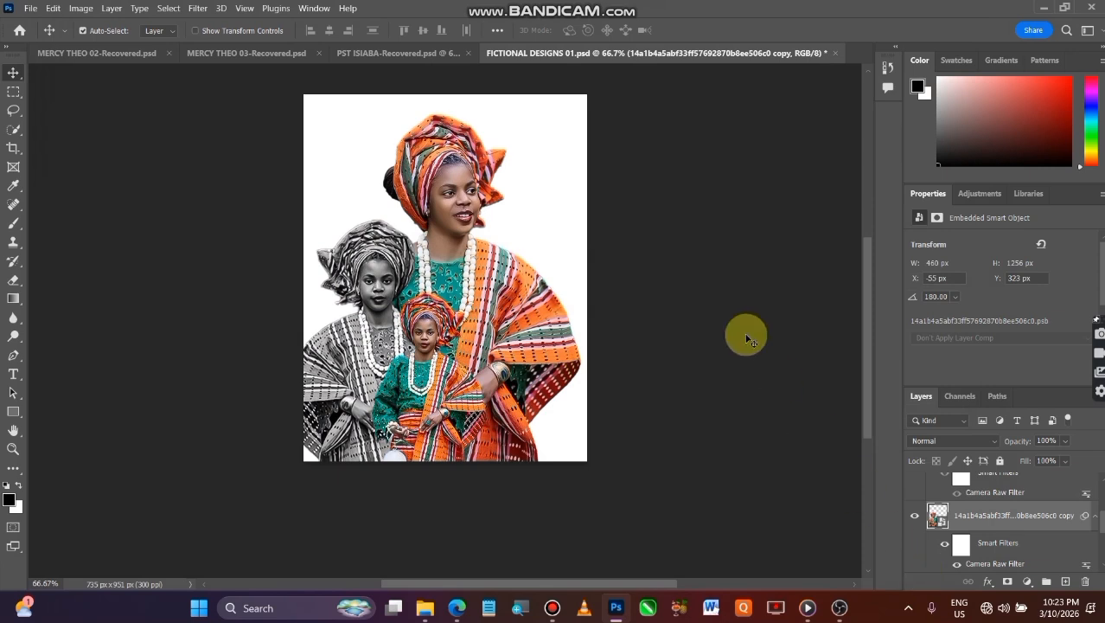
left_click(692, 232)
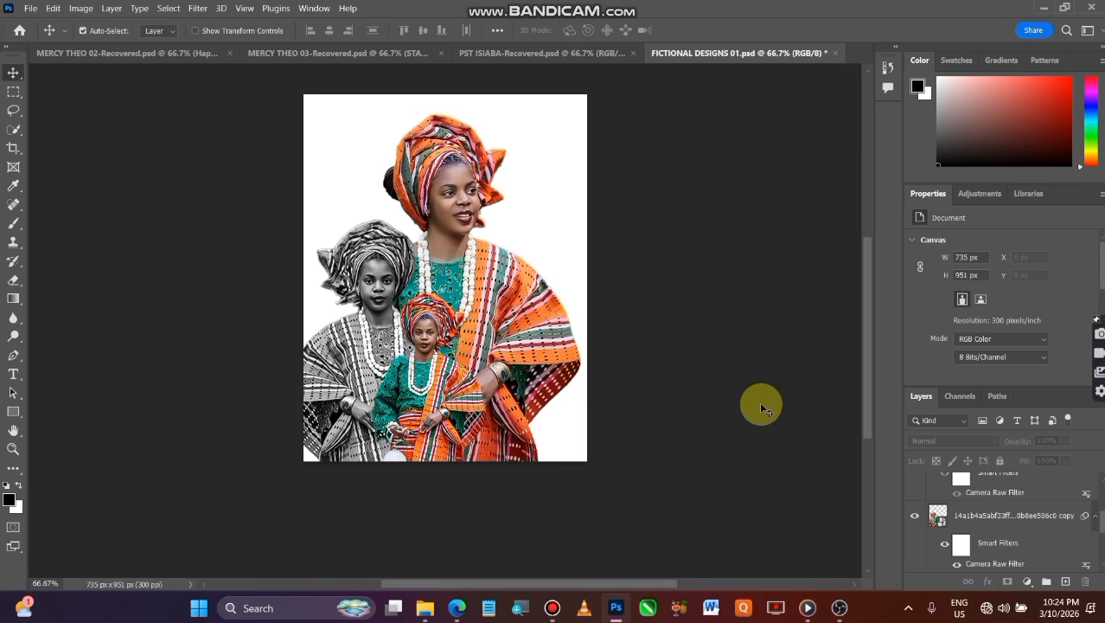
Delete the hidden full-length figure layer from the layer stack
left_click(1006, 521)
scroll(1006, 525, "down", 1)
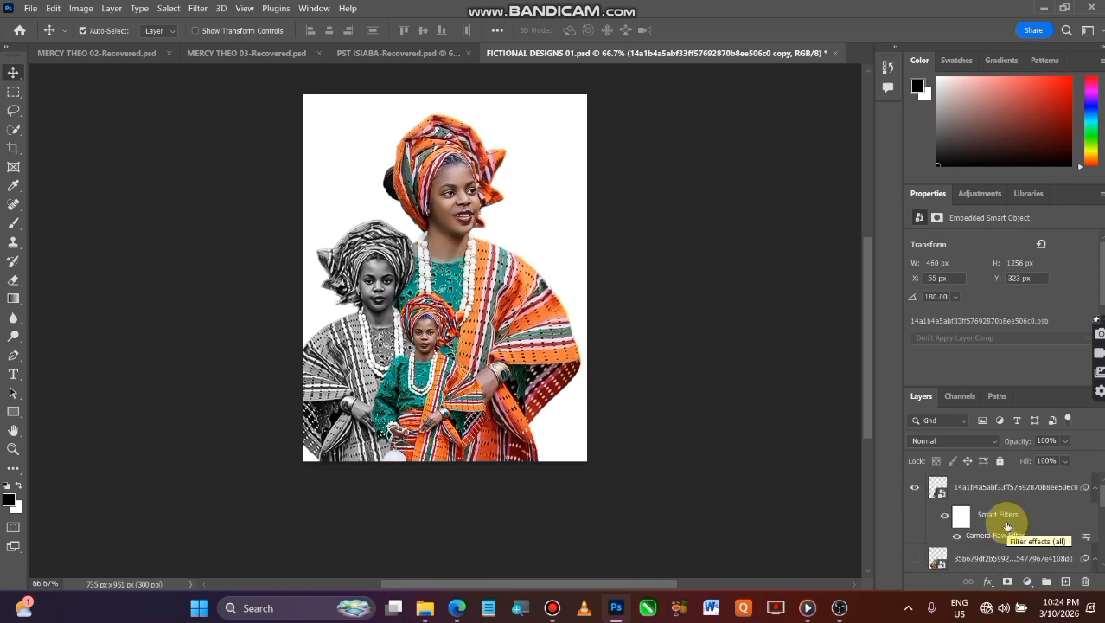
left_click(915, 560)
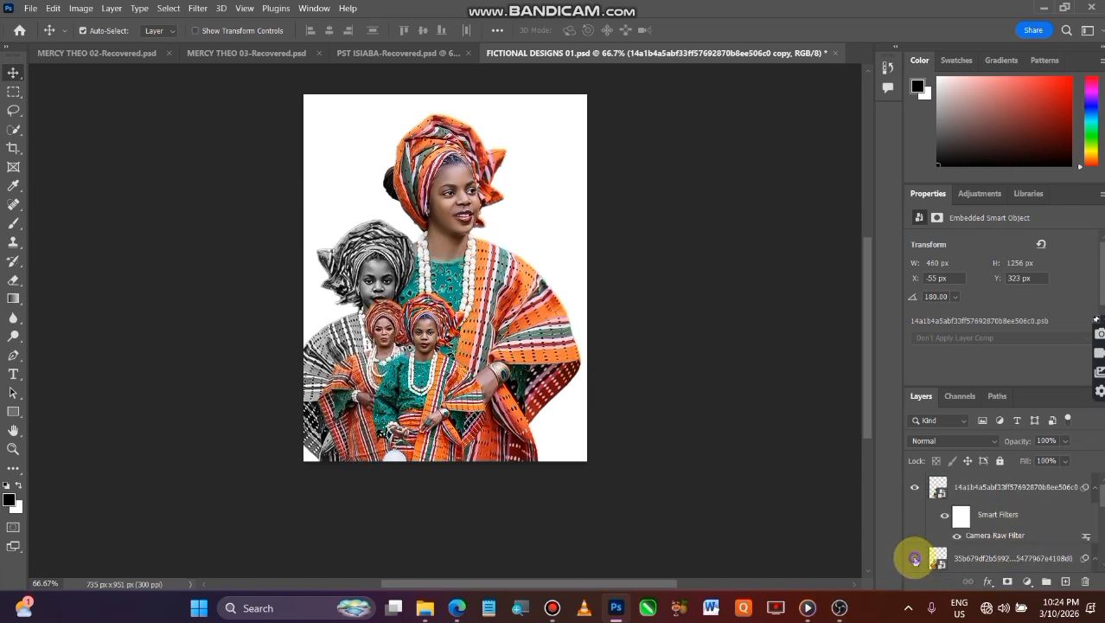
right_click(974, 557)
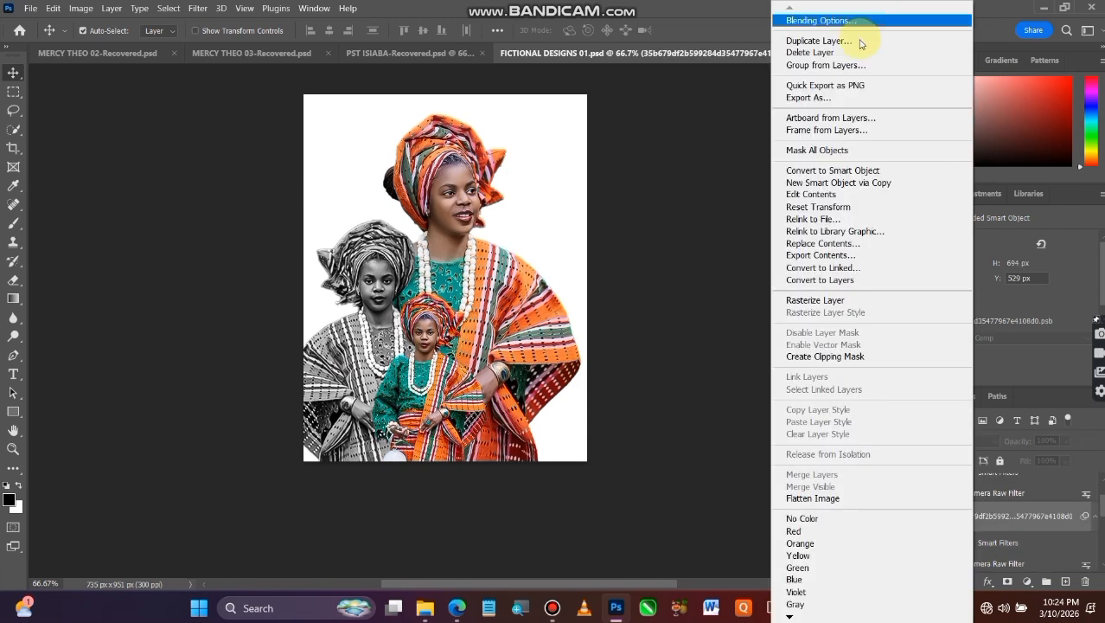
left_click(837, 58)
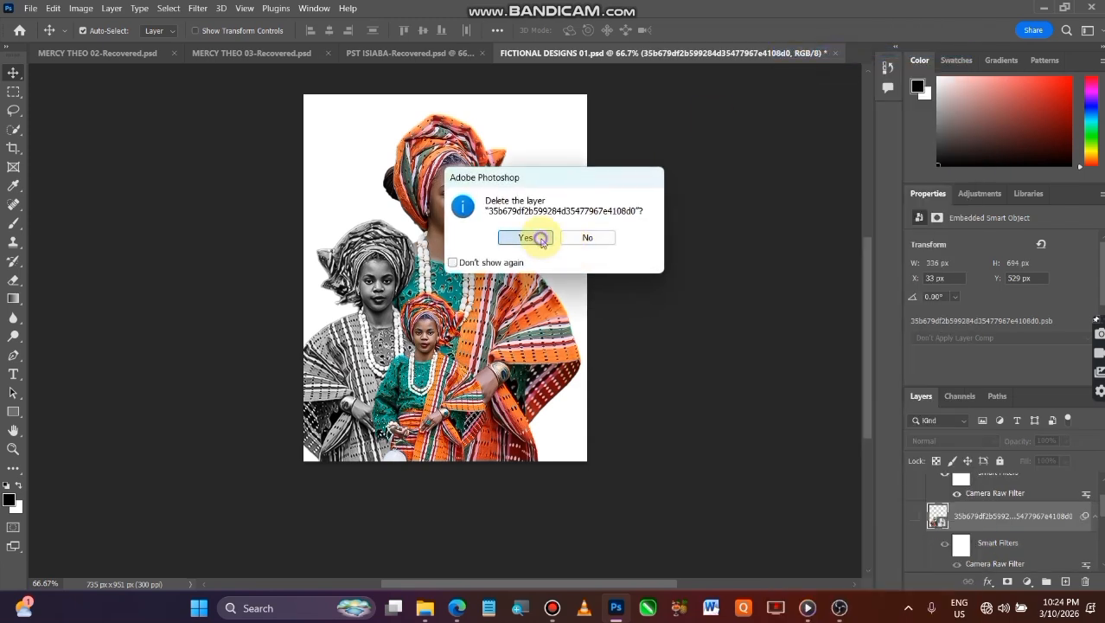
left_click(519, 240)
Scale all three figure layers together to about 88.85% and center them horizontally at X 367.50 px, Y 794 px
scroll(1056, 547, "up", 1)
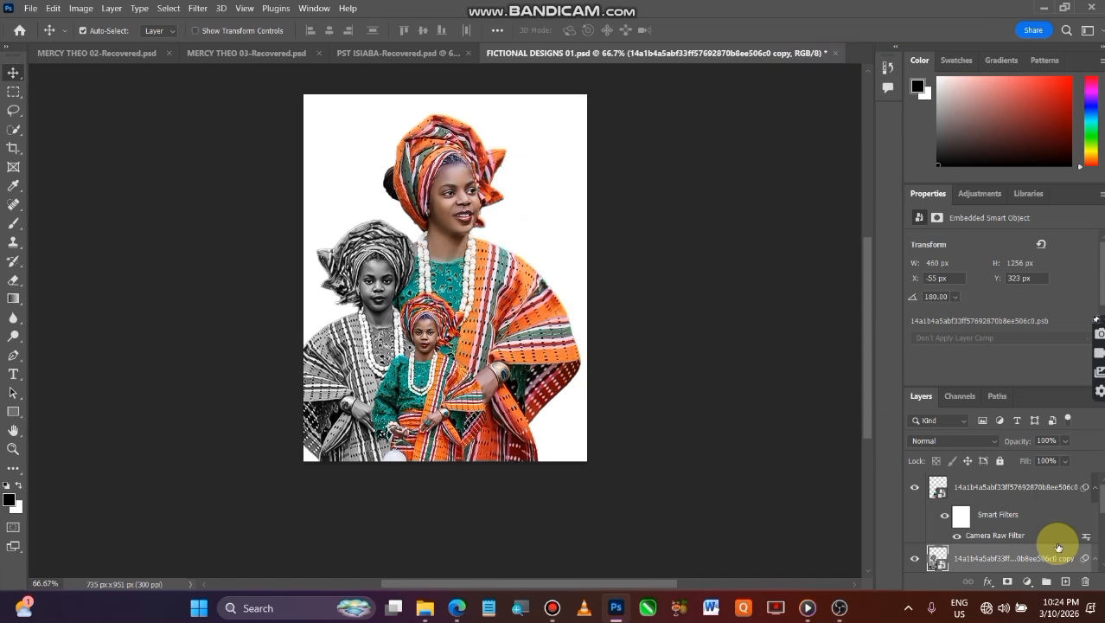
left_click(1031, 496, "ctrl")
scroll(1032, 496, "down", 3)
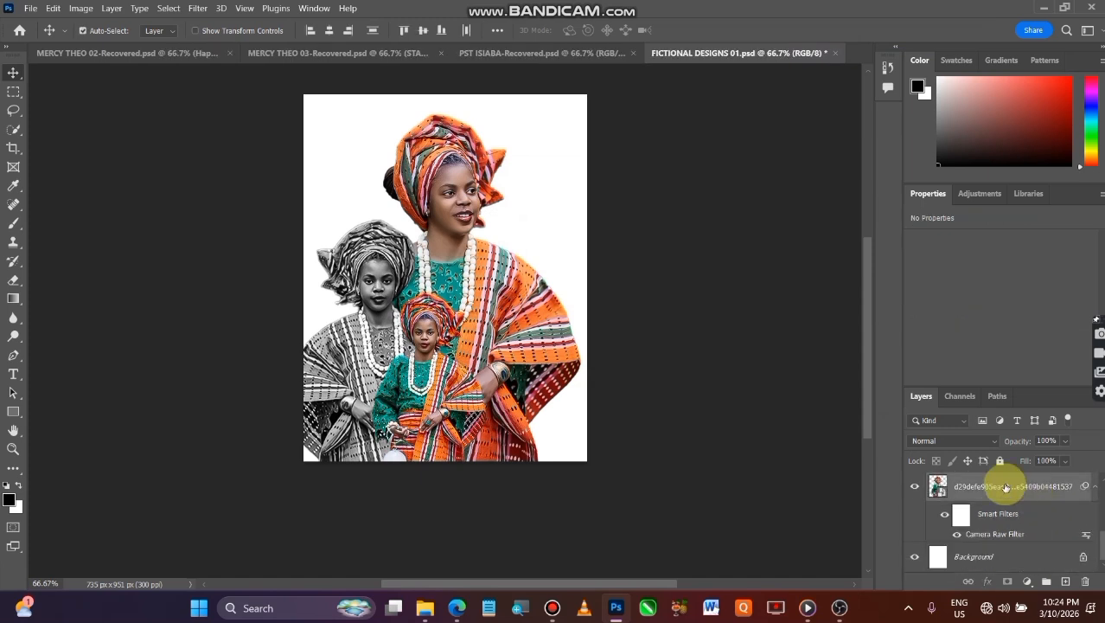
key("ctrl+t")
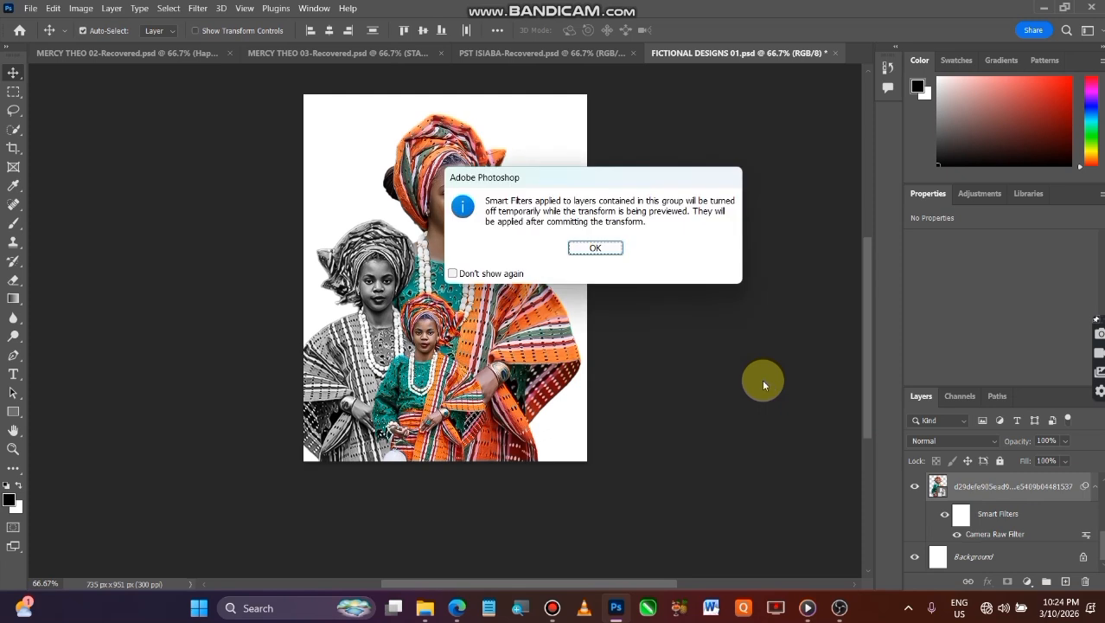
left_click(595, 248)
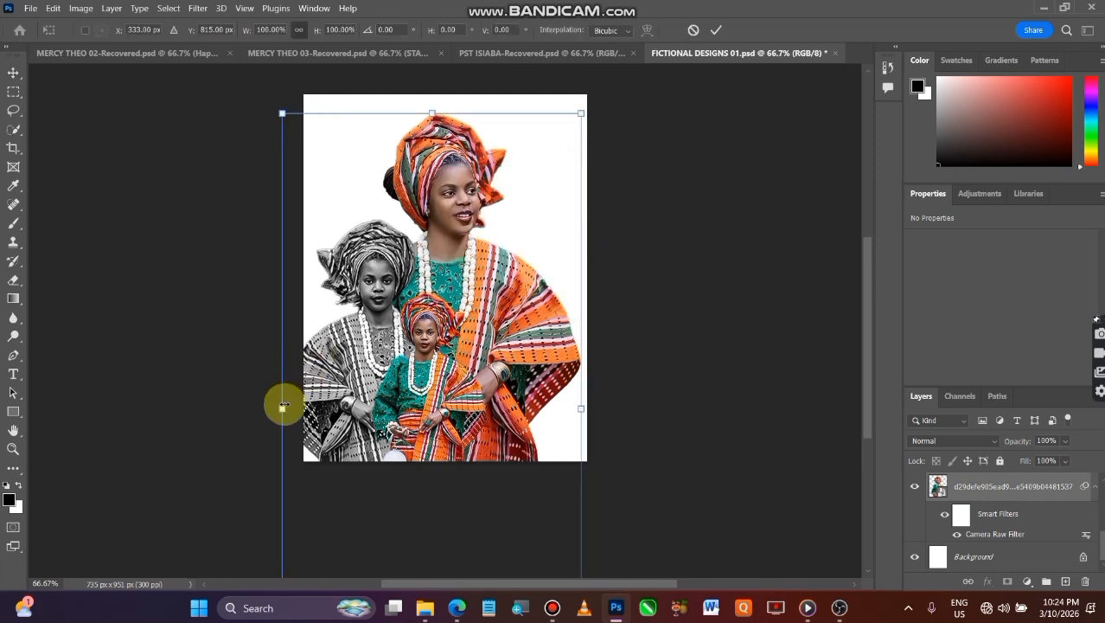
left_click_drag(284, 407, 309, 422)
left_click_drag(579, 408, 571, 400)
mouse_move(456, 405)
left_mouse_down()
mouse_move(475, 396)
mouse_move(475, 407)
mouse_move(468, 391)
mouse_move(471, 406)
left_mouse_up()
left_click_drag(476, 406, 467, 404)
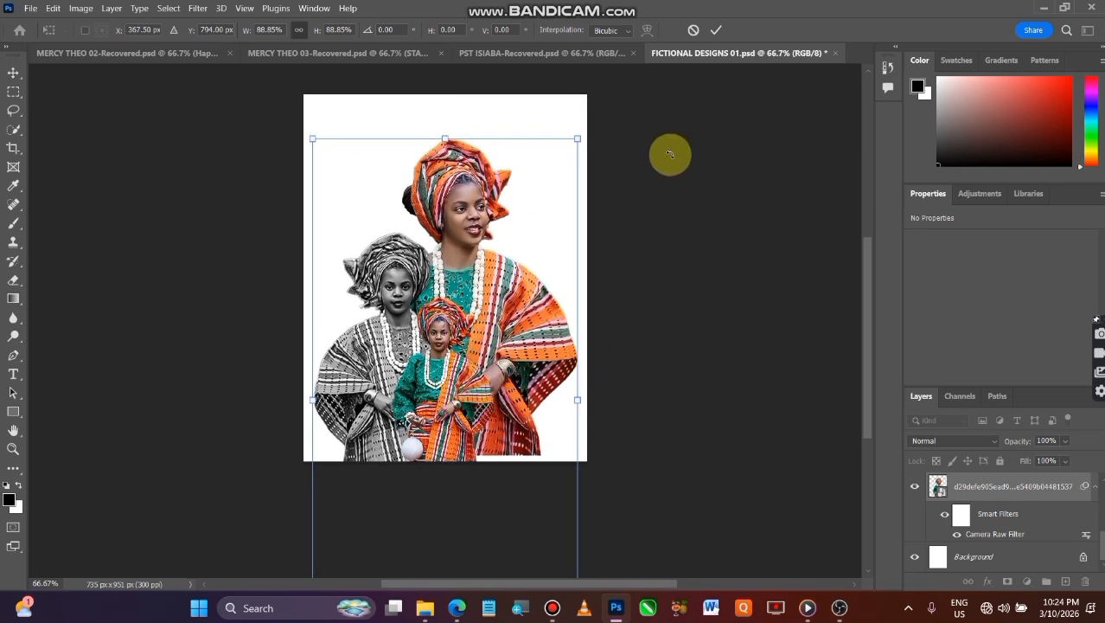
left_click(716, 29)
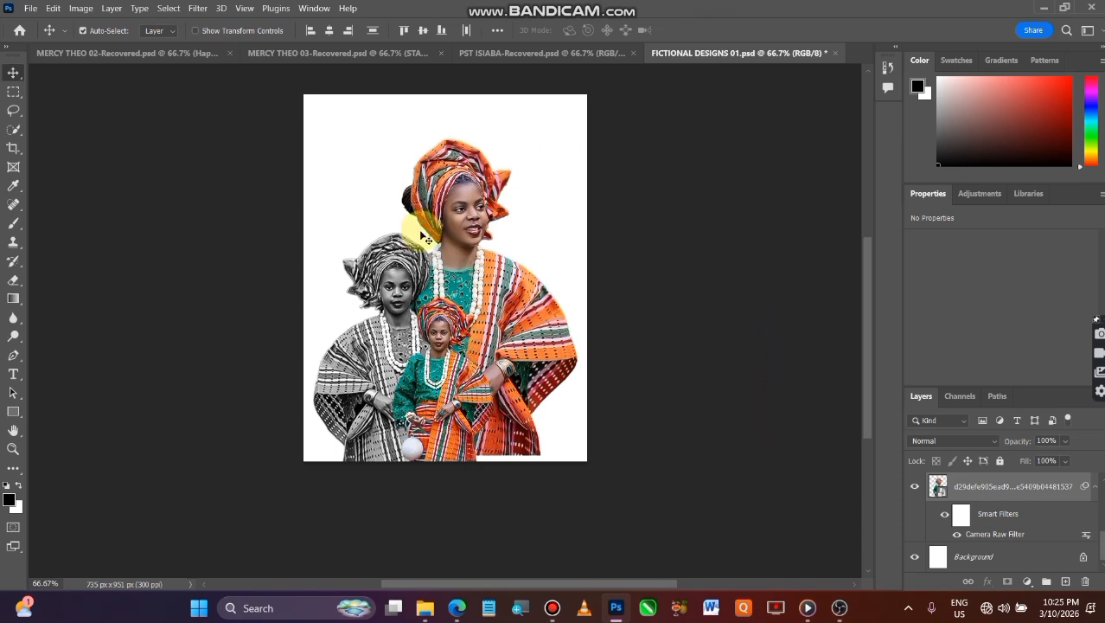
left_click(752, 340)
Fade the large figure's lower edge with a linear black-and-white gradient on a new layer mask, and convert the layer to a smart object
left_click(474, 216)
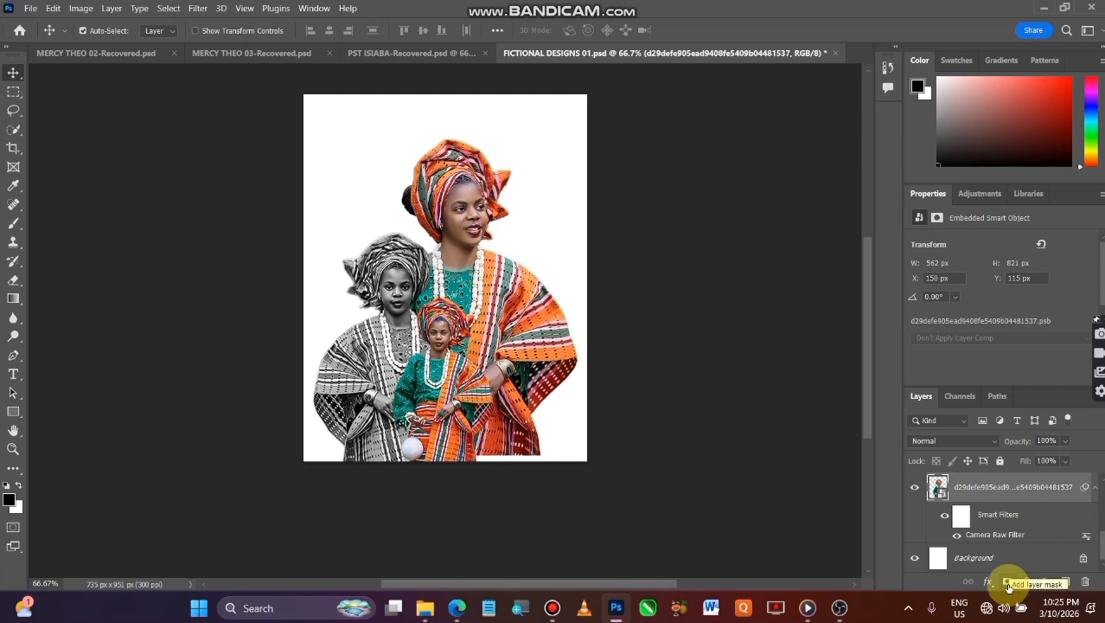
left_click(1008, 585)
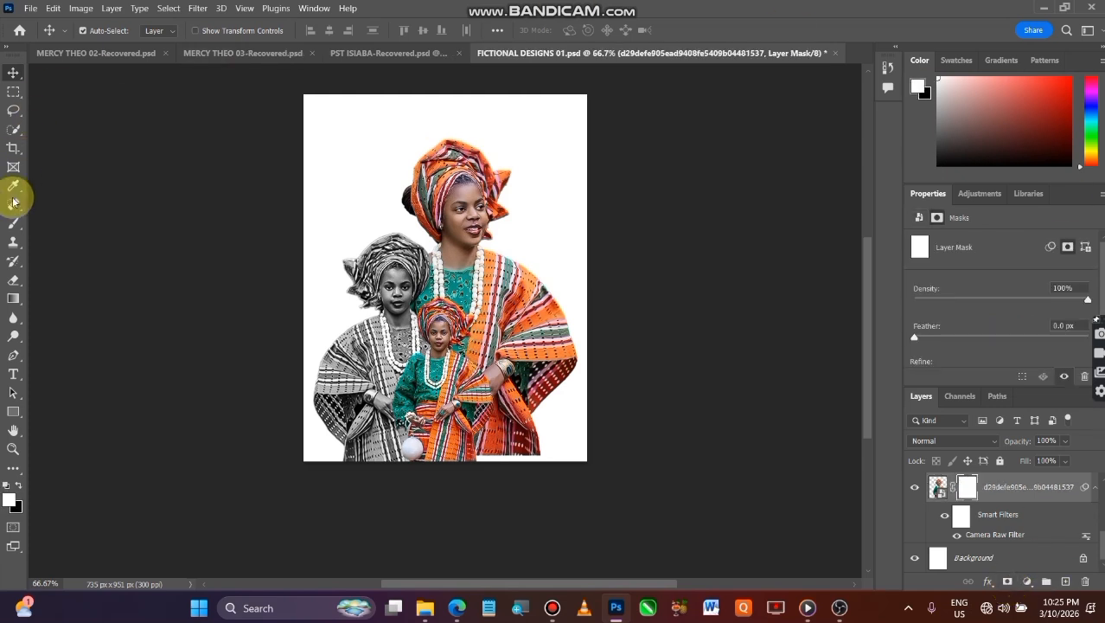
left_click(12, 299)
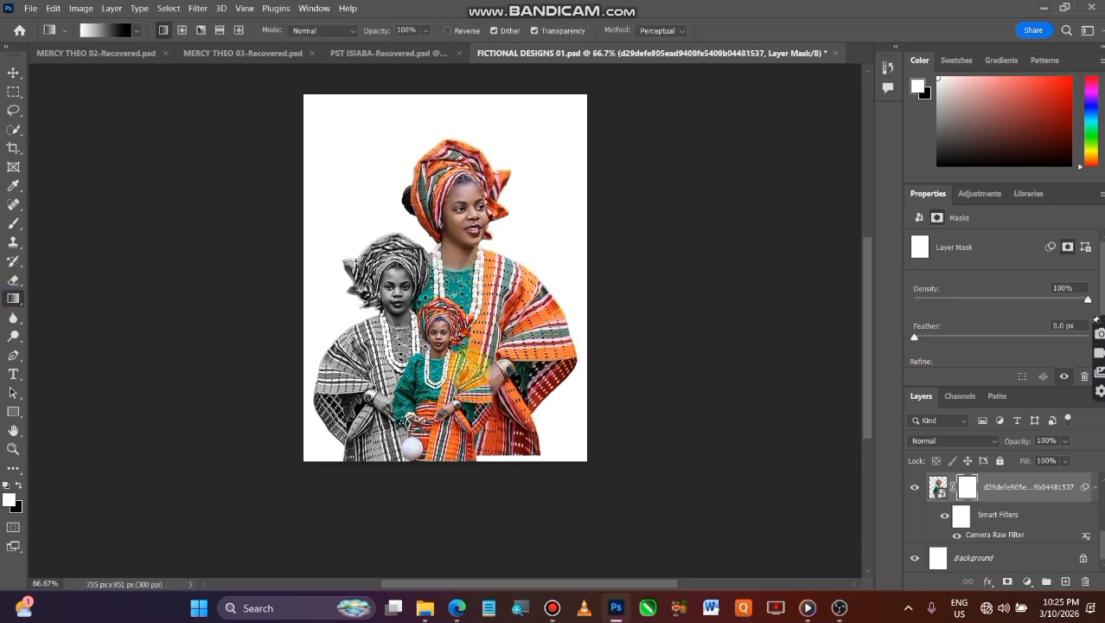
left_click_drag(469, 369, 470, 458)
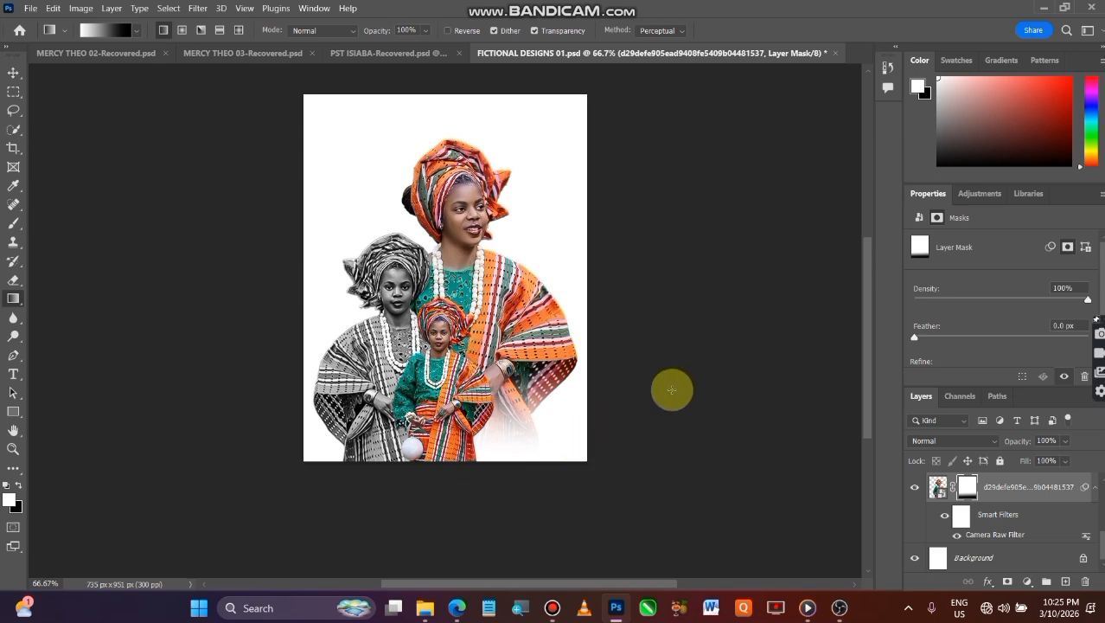
right_click(1030, 500)
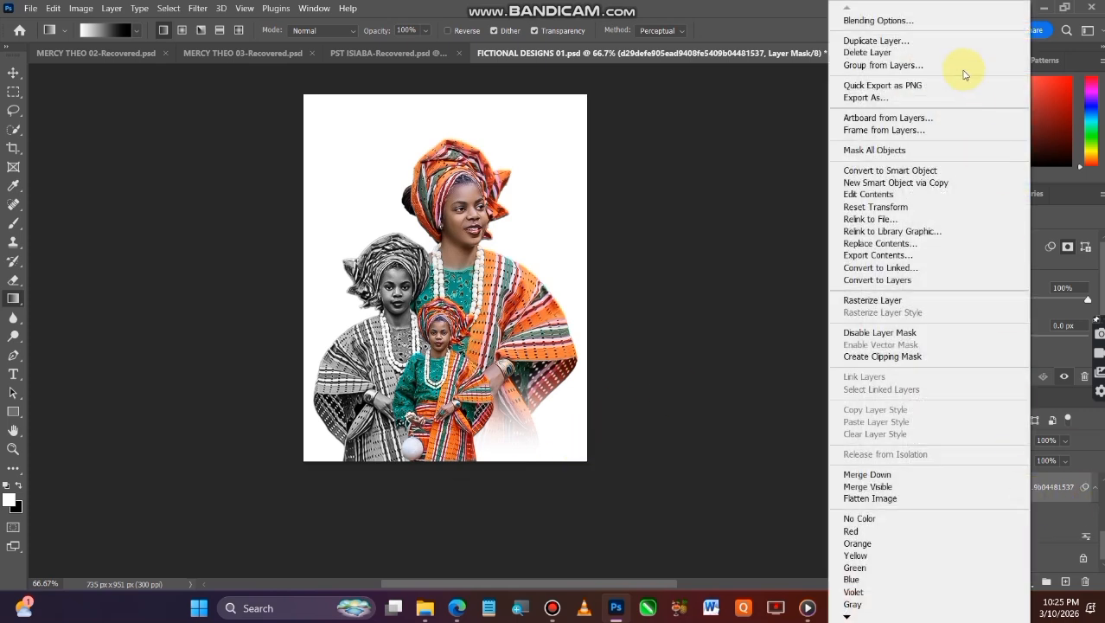
left_click(910, 171)
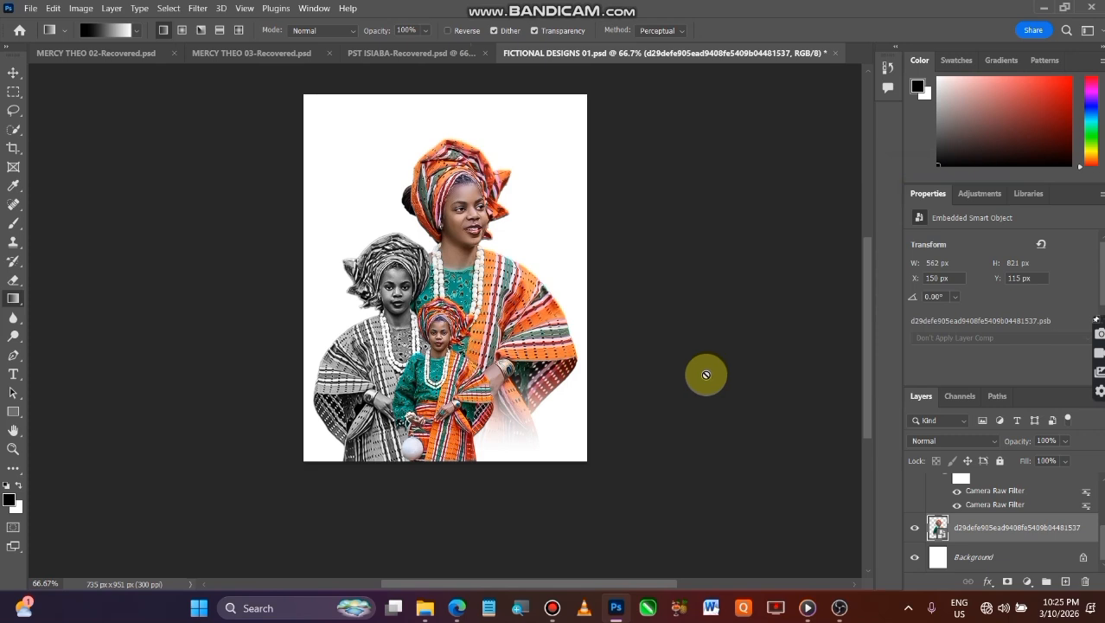
Fade the small front figure's lower edge with a linear white-to-black gradient on a new layer mask, and convert the layer to a smart object
left_click(13, 73)
left_click(438, 339)
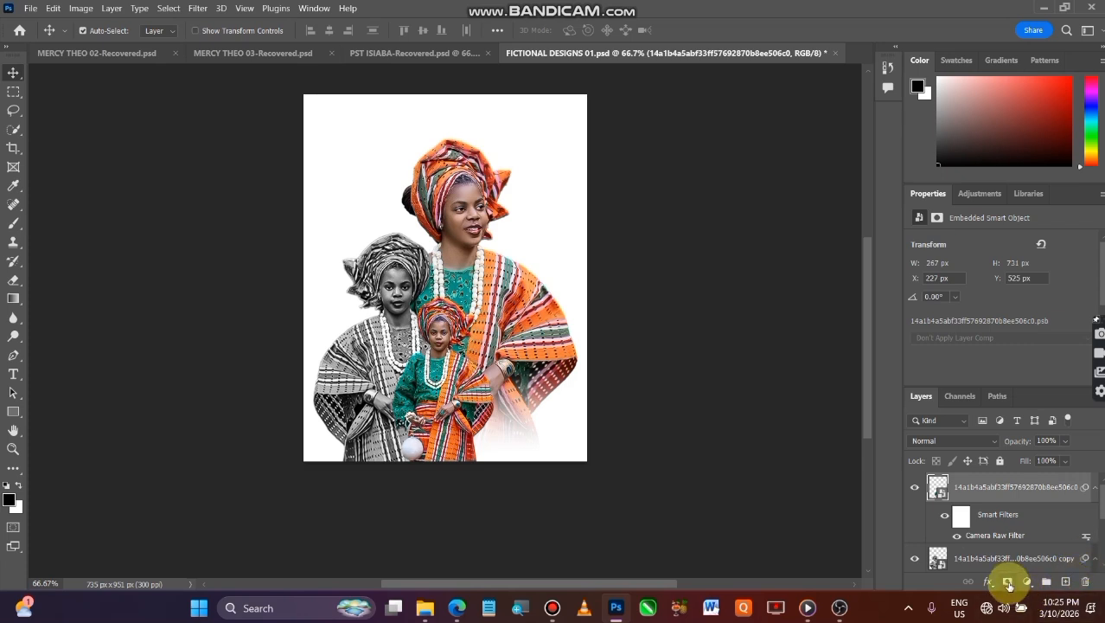
left_click(1007, 583)
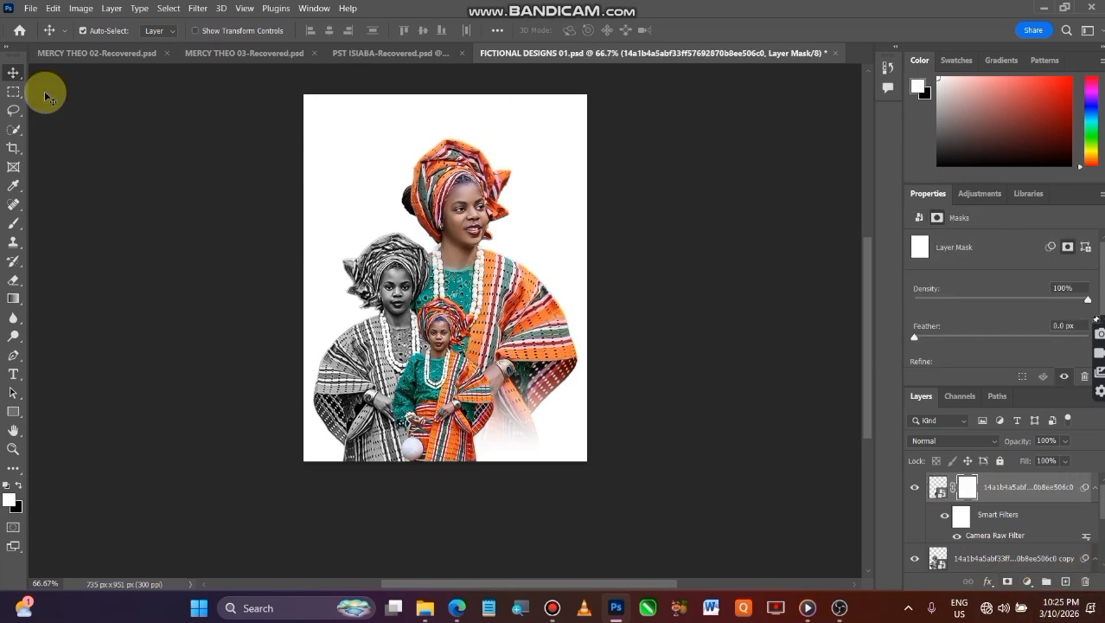
left_click(13, 299)
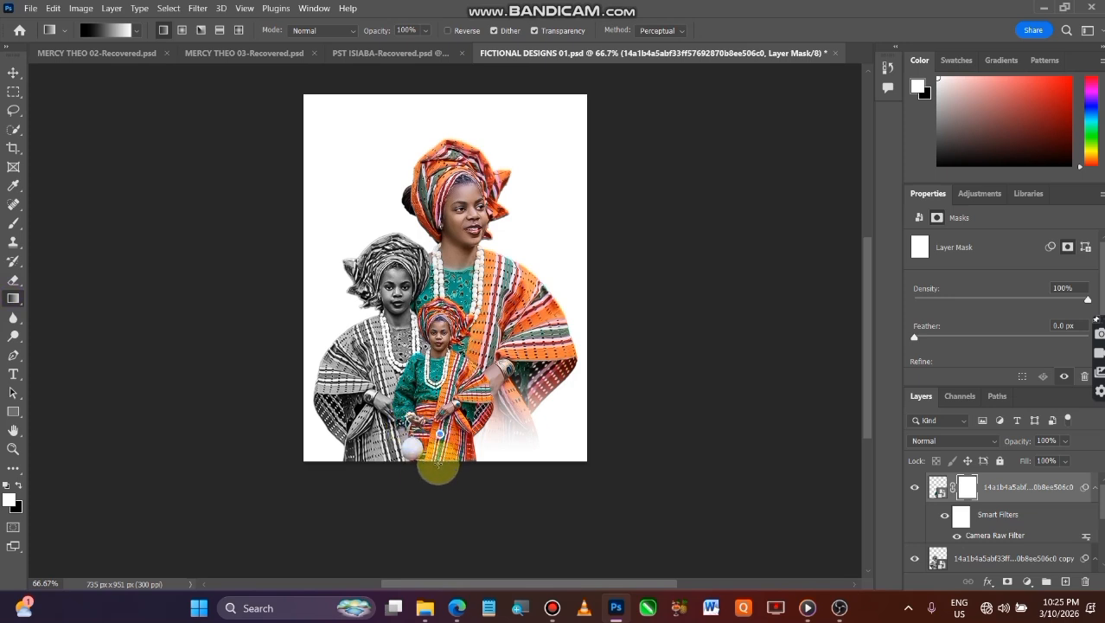
left_click_drag(440, 469, 441, 467)
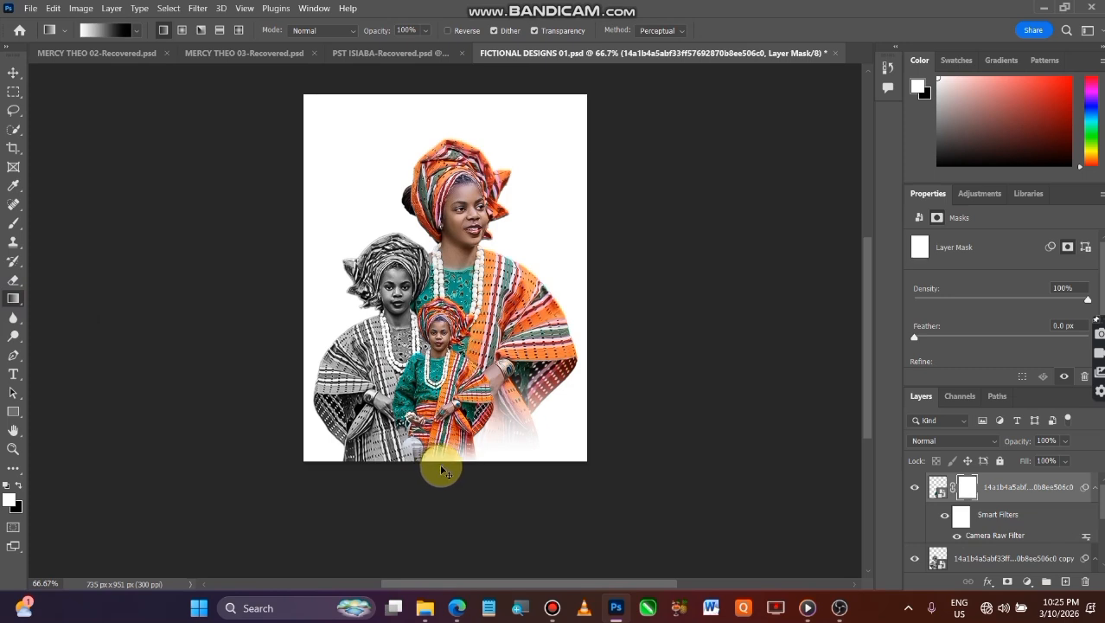
key("ctrl+z")
left_click_drag(440, 439, 467, 468)
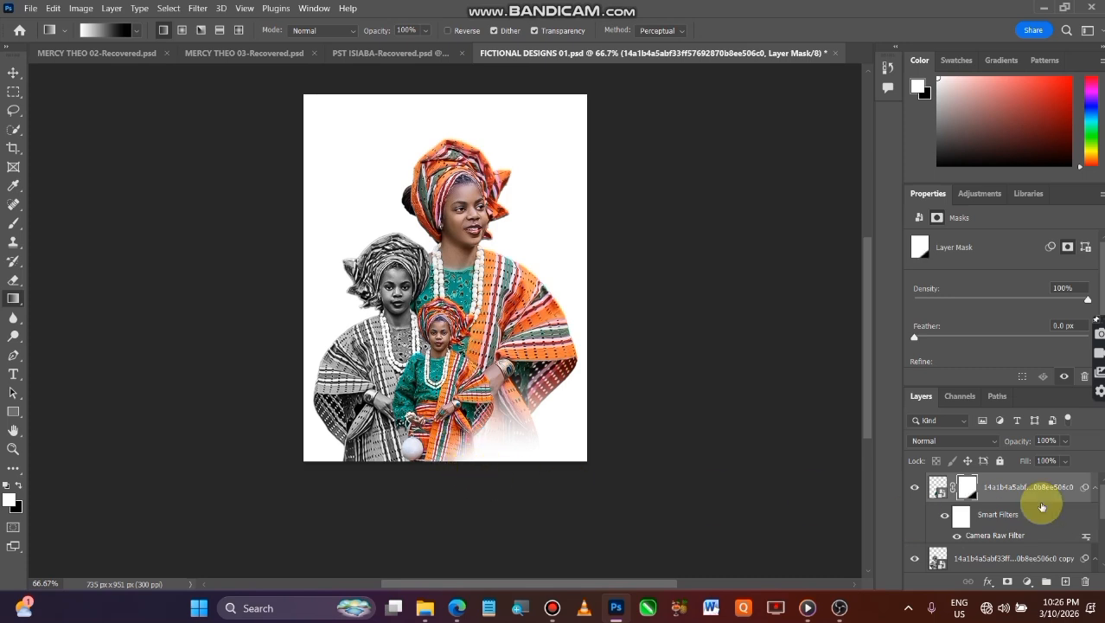
right_click(1010, 502)
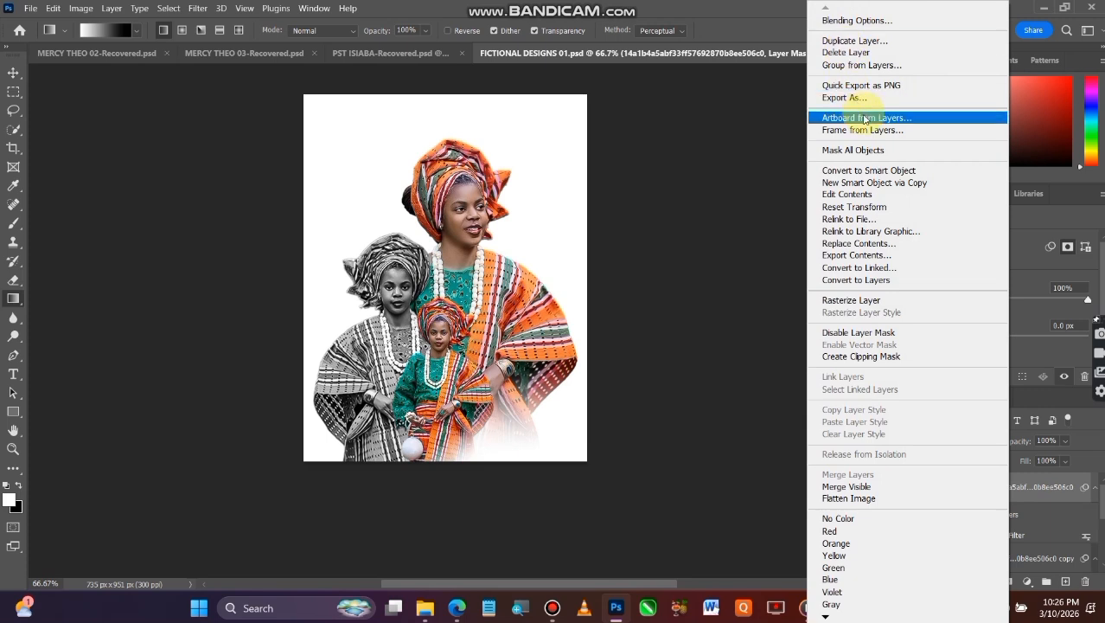
left_click(902, 171)
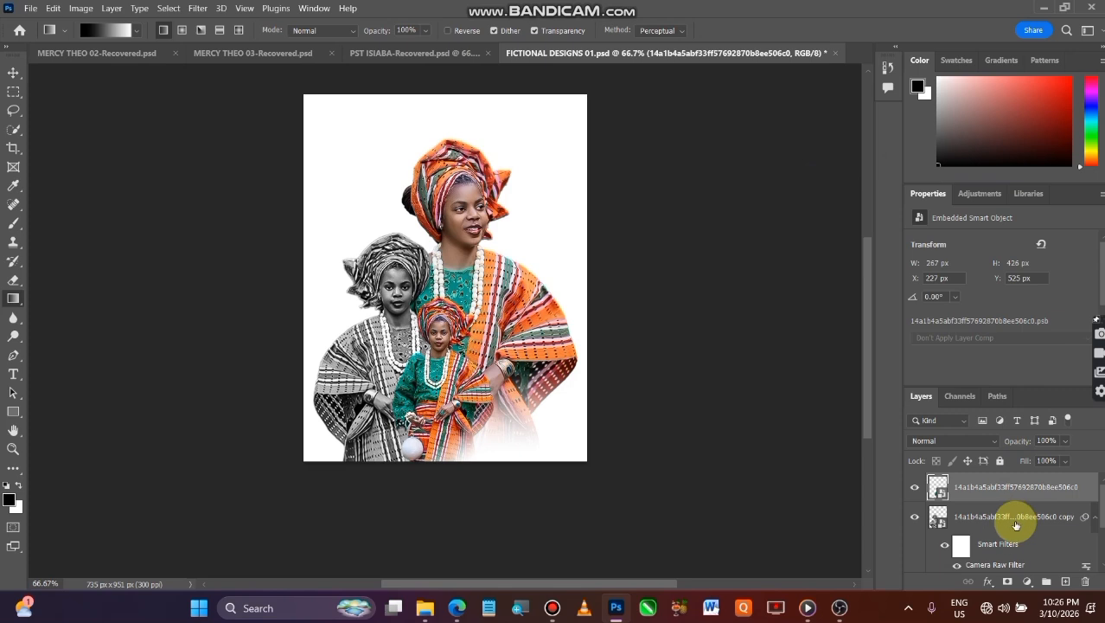
Fade the black-and-white figure's lower edge with a vertical linear gradient on a new layer mask, convert it to a smart object, and deselect it
left_click(1015, 525)
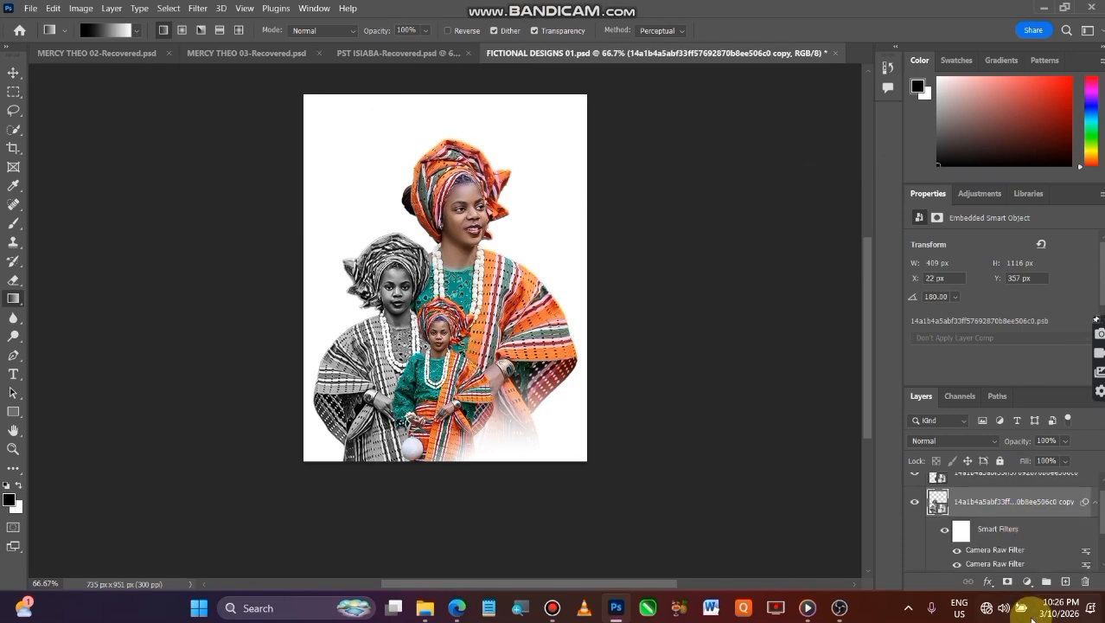
left_click(1007, 581)
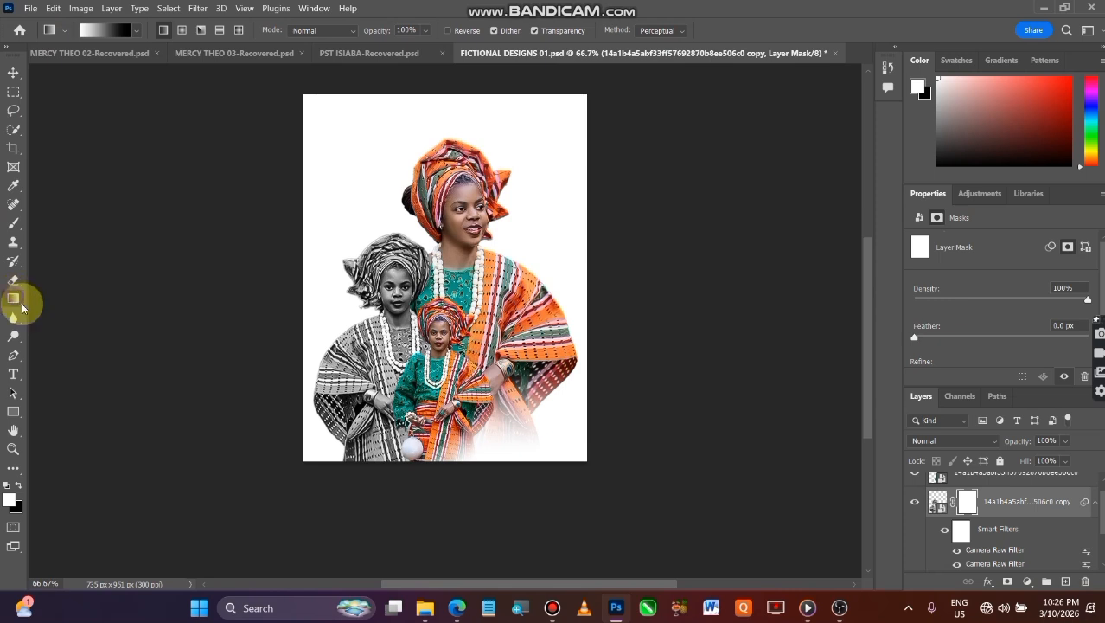
left_click_drag(387, 428, 386, 470)
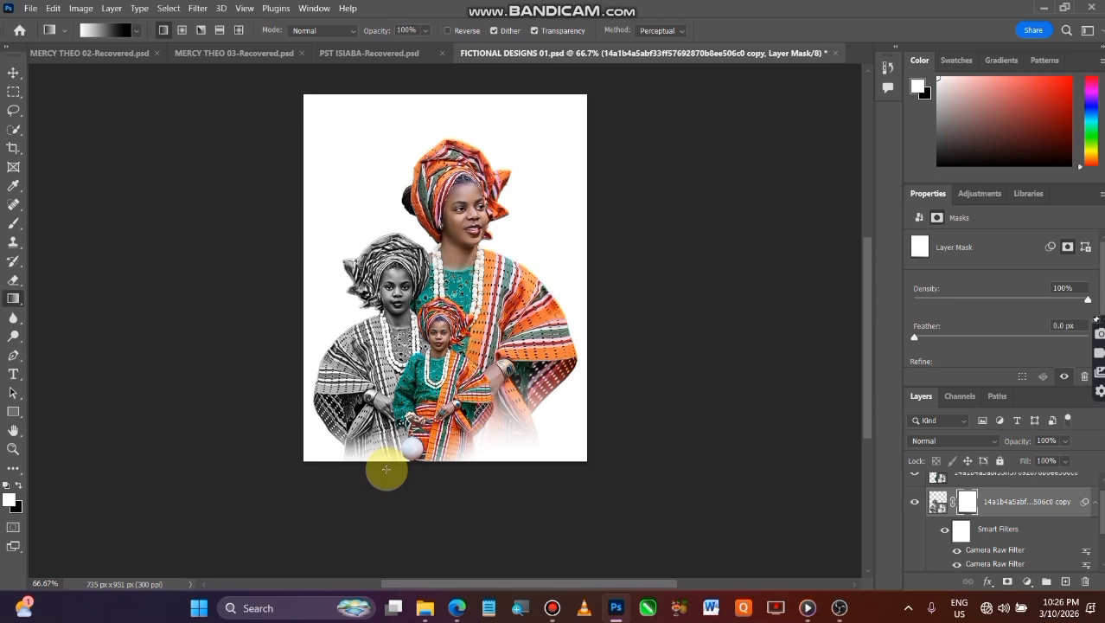
right_click(1038, 514)
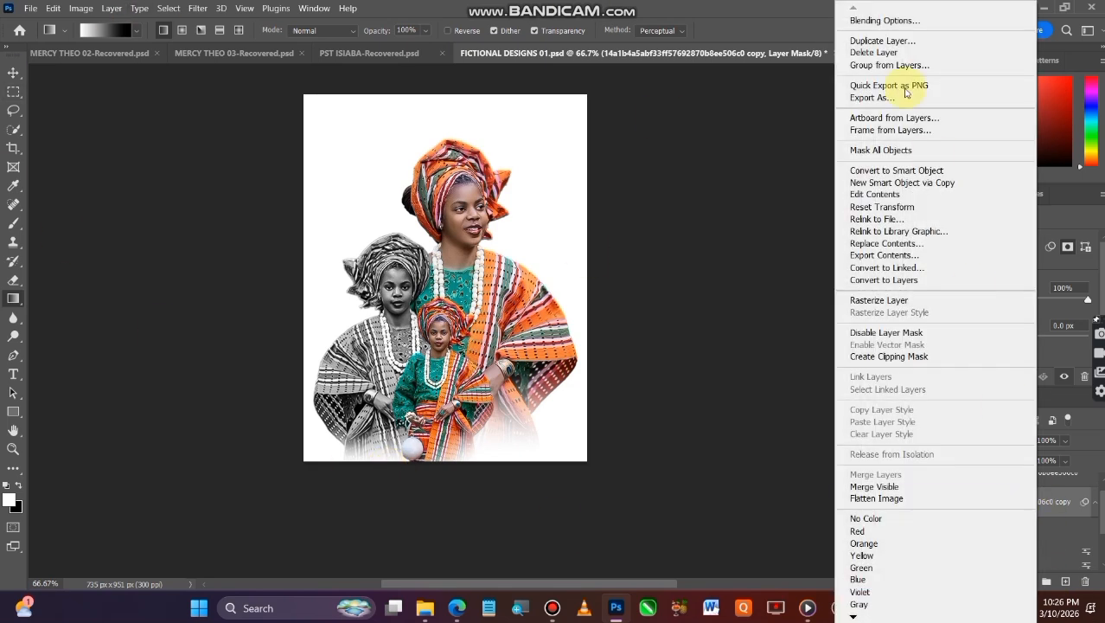
left_click(916, 173)
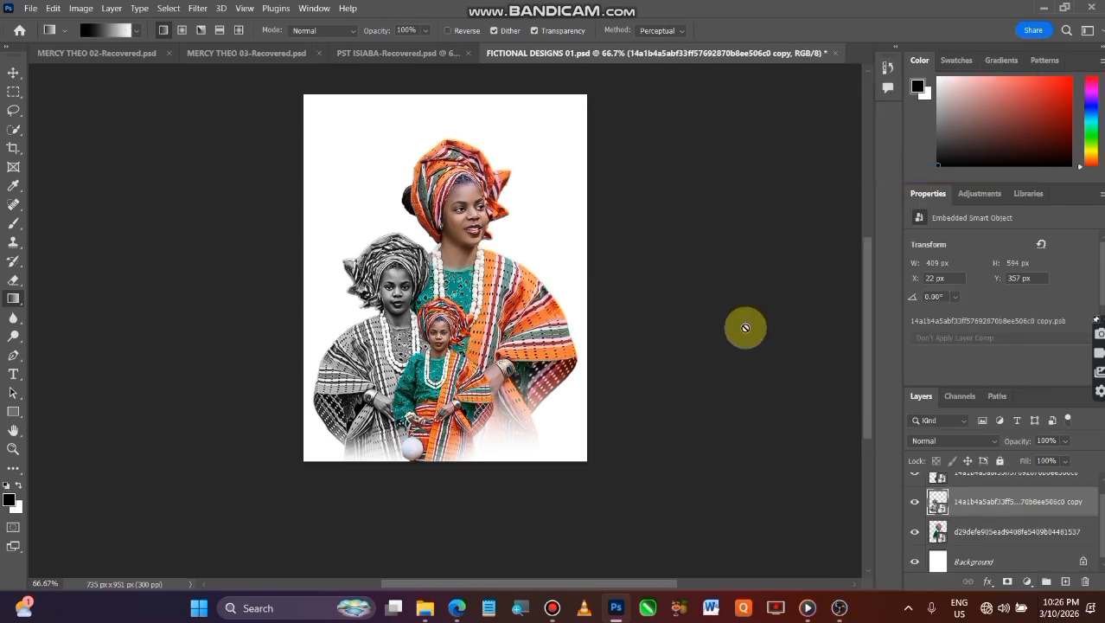
left_click(13, 72)
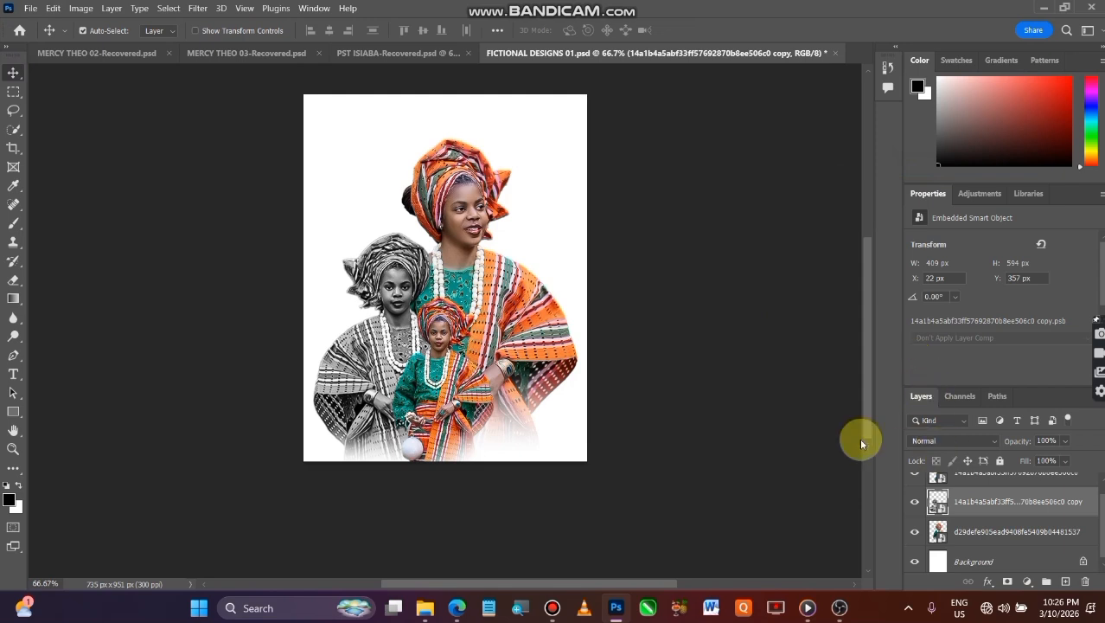
left_click(796, 430)
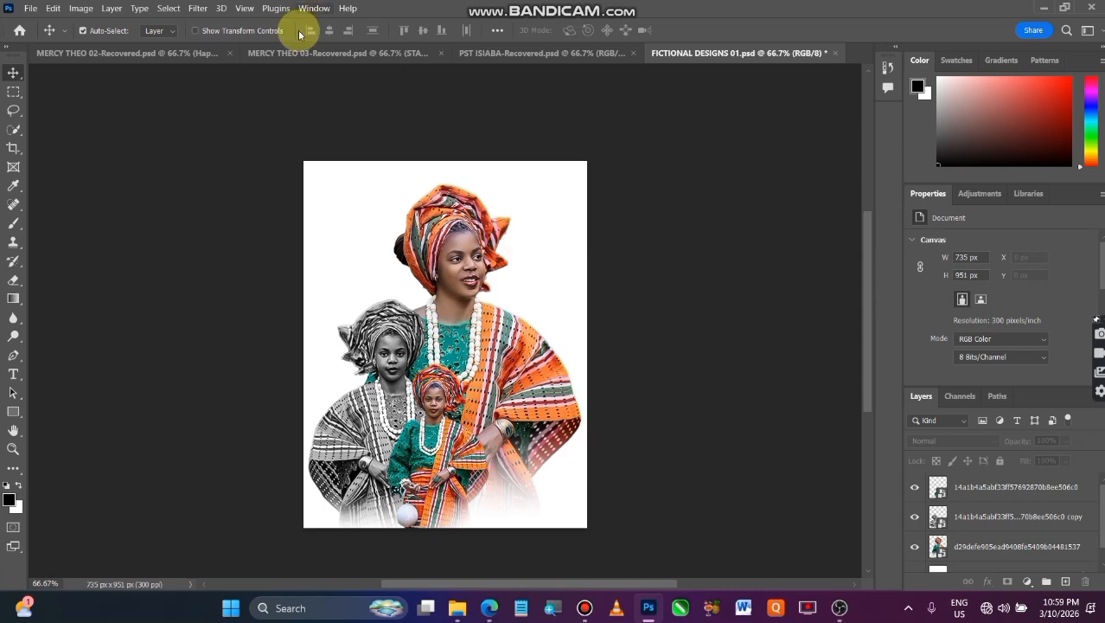
Switch to File Explorer and open the Downloads folder to find a background image
left_click(457, 609)
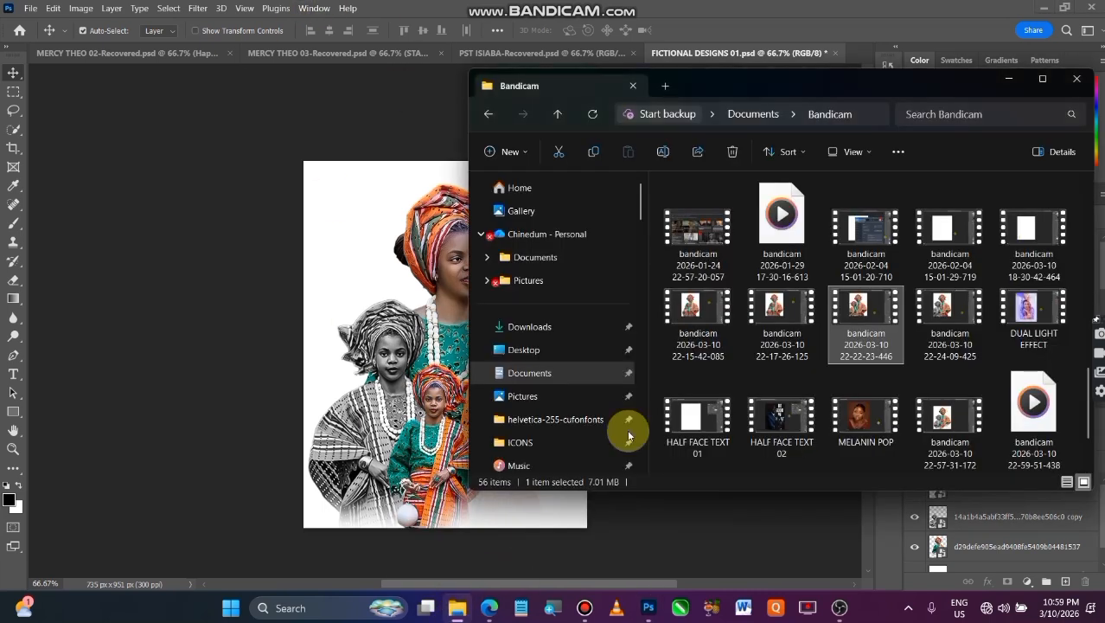
scroll(606, 294, "down", 15)
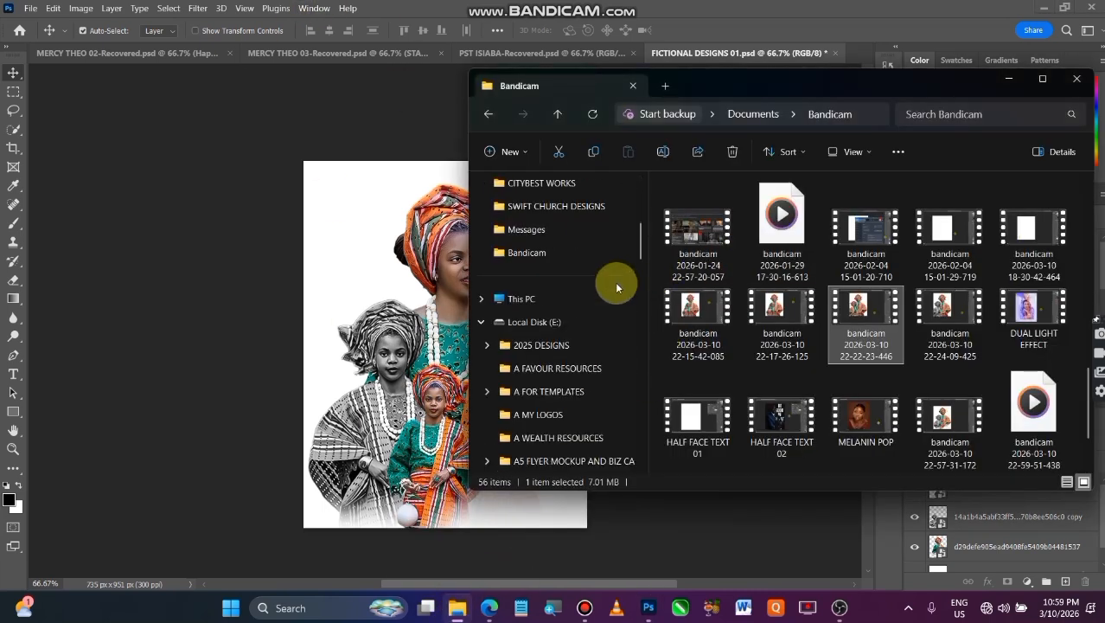
scroll(603, 301, "down", 6)
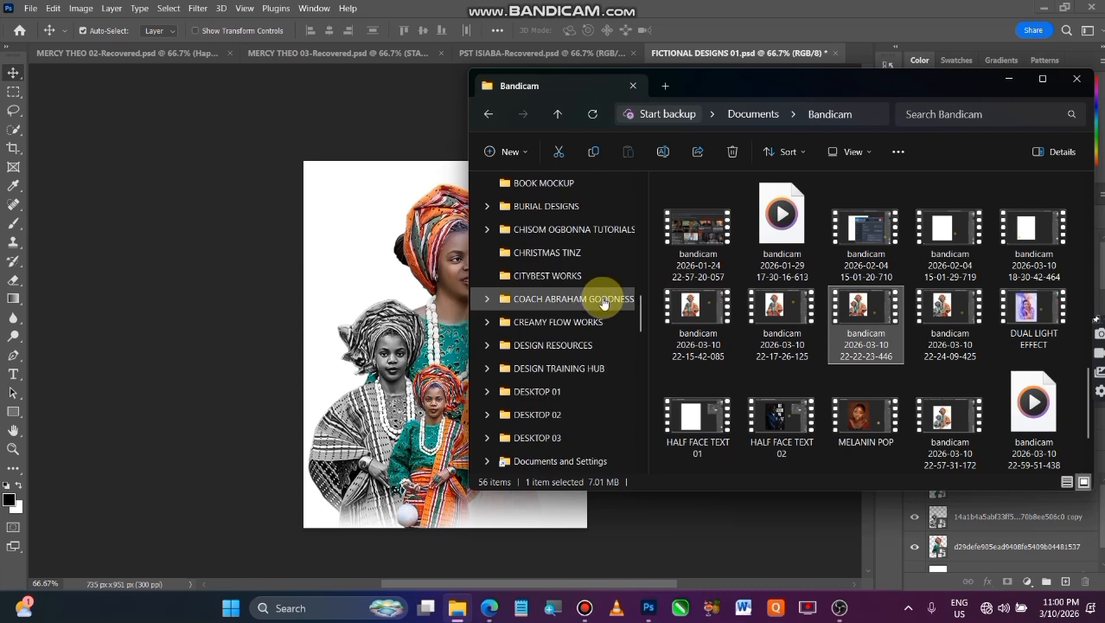
scroll(603, 302, "up", 8)
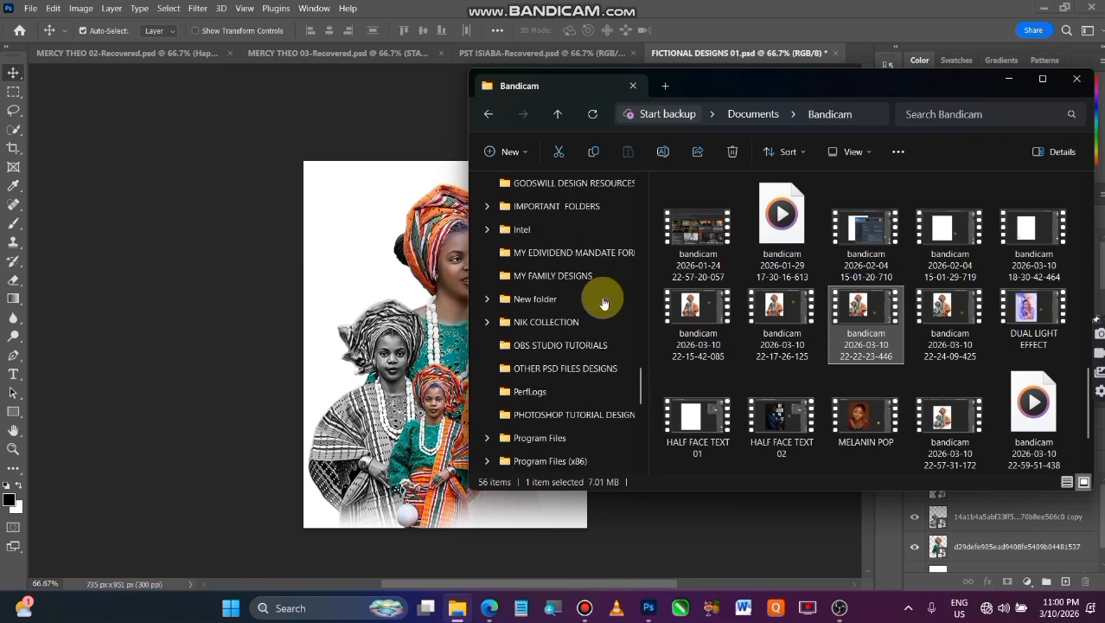
scroll(604, 302, "up", 3)
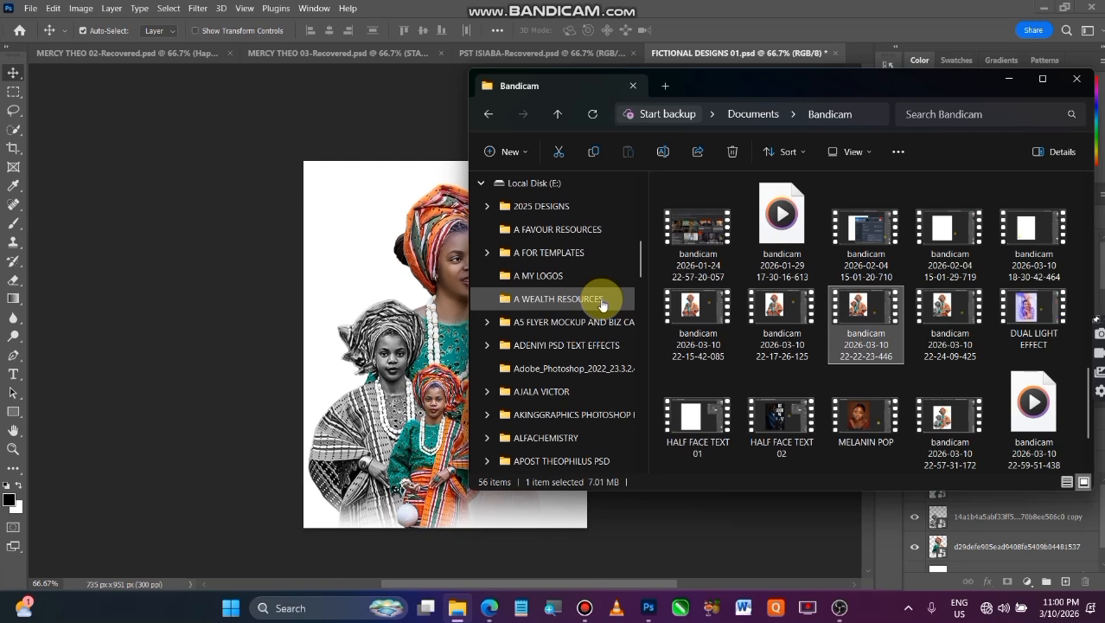
scroll(603, 302, "down", 3)
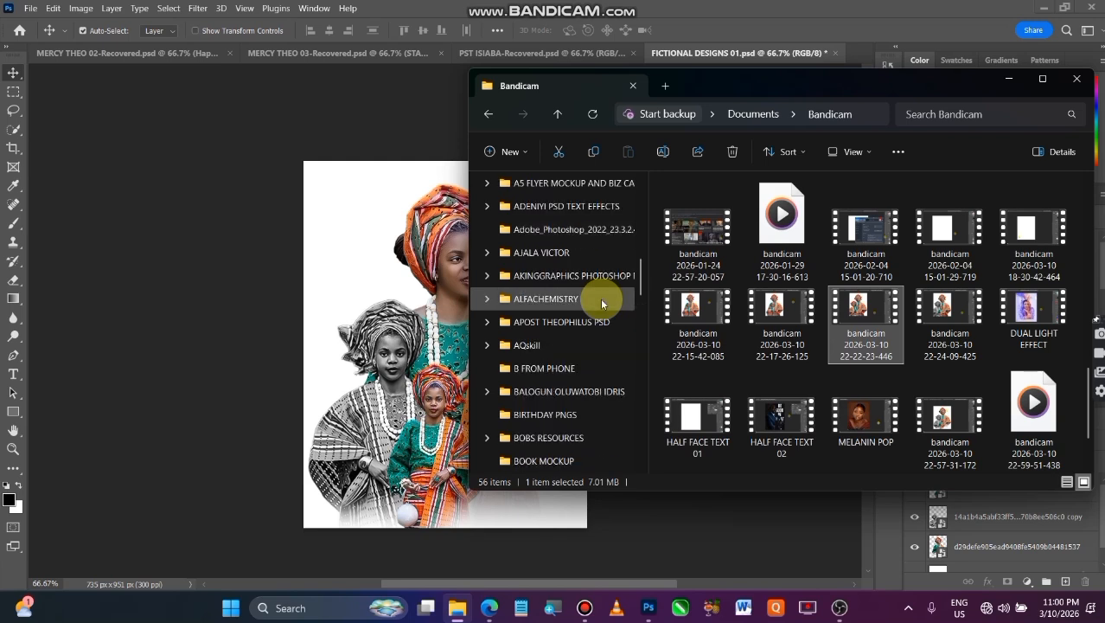
scroll(603, 302, "up", 6)
scroll(603, 303, "up", 3)
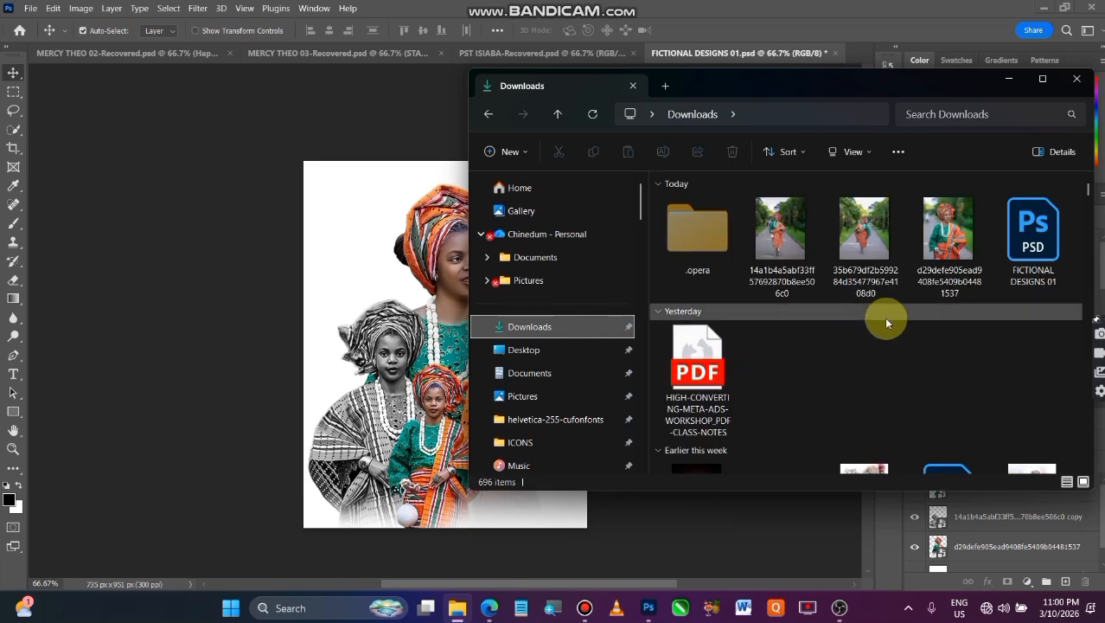
Place the green watercolor leaf background 876663a5ee1c46de4a95d10edf915c98 from Downloads into the FICTIONAL DESIGNS 01 document in Photoshop
scroll(895, 350, "down", 10)
scroll(896, 349, "down", 5)
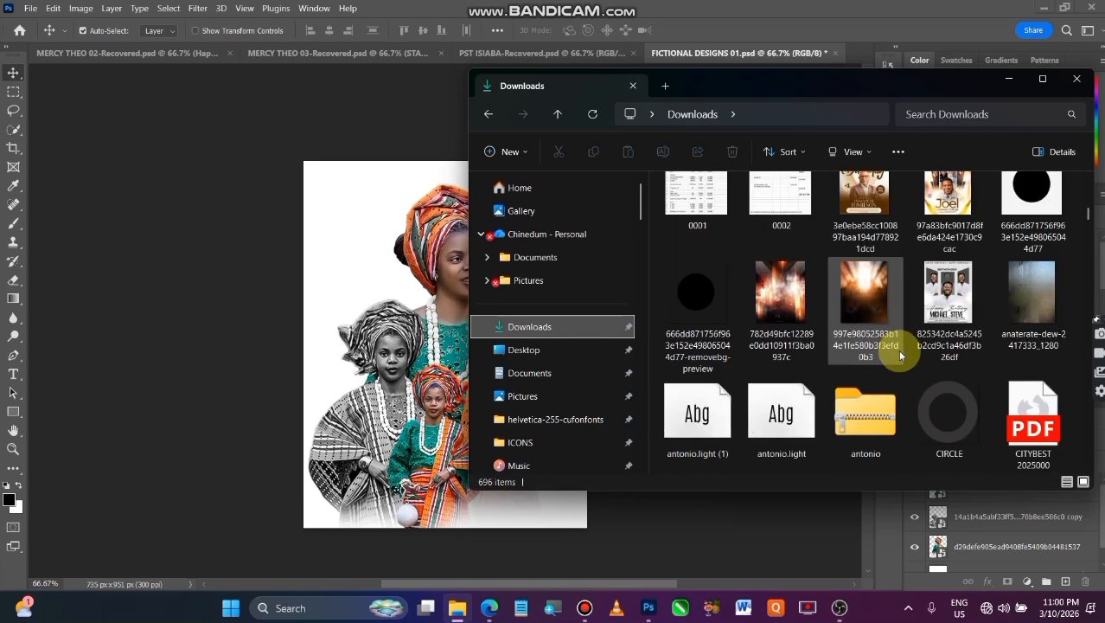
scroll(898, 349, "down", 5)
scroll(897, 350, "down", 2)
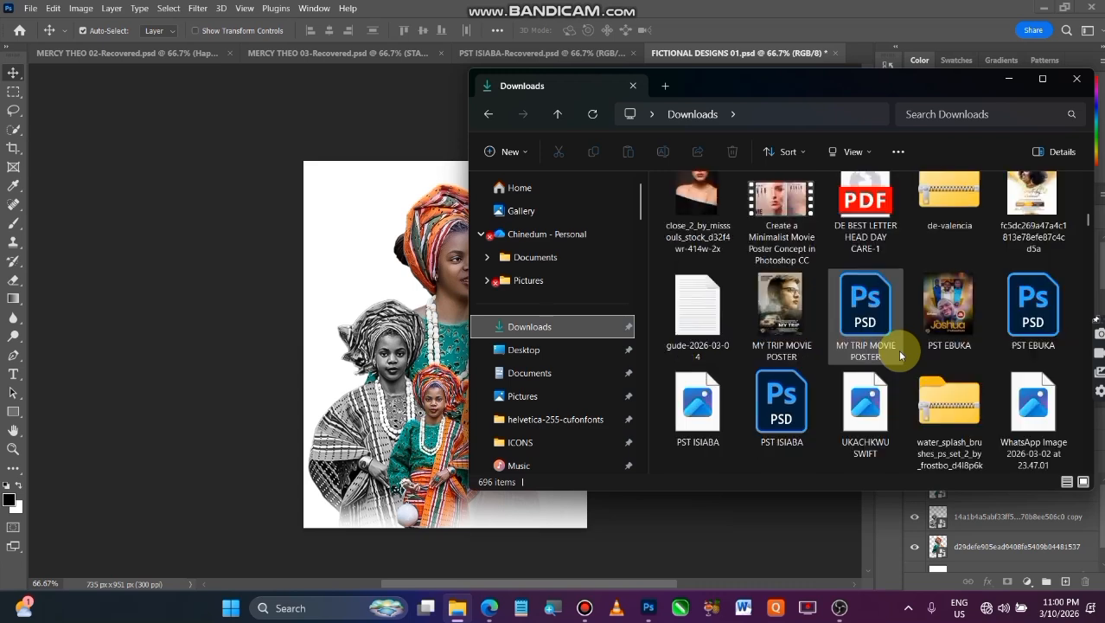
scroll(897, 349, "down", 2)
scroll(898, 349, "down", 5)
scroll(897, 350, "down", 3)
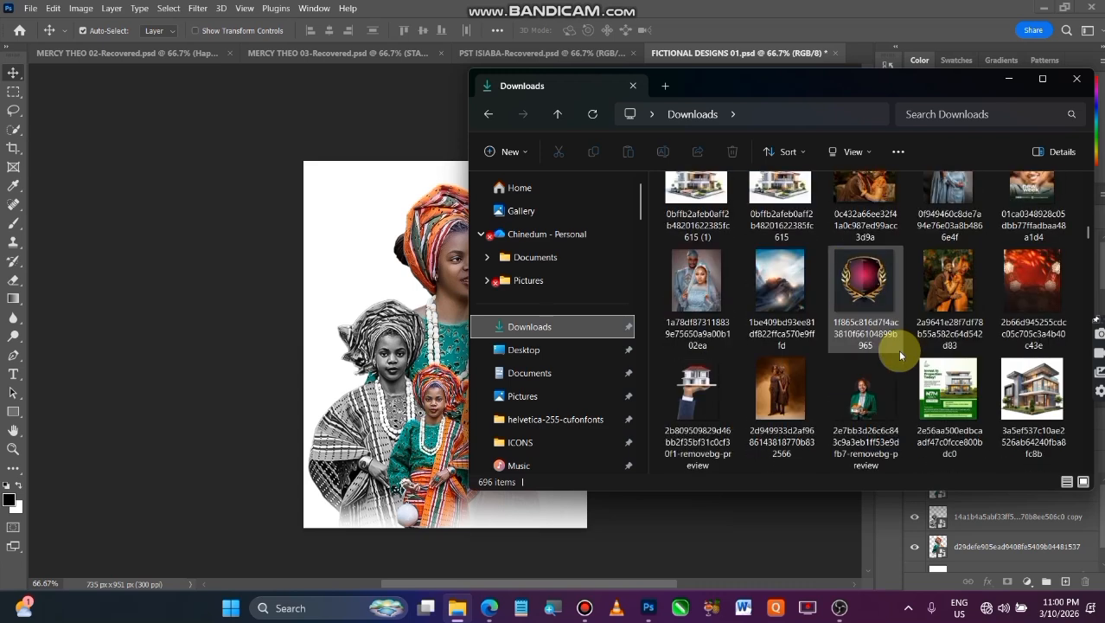
scroll(897, 350, "down", 1)
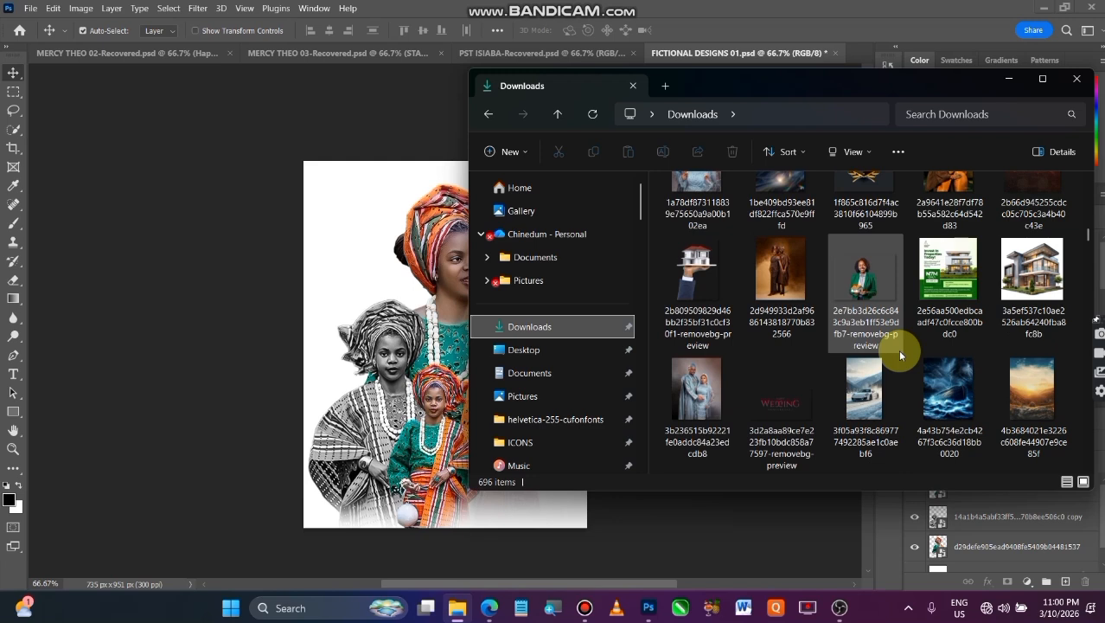
scroll(898, 350, "down", 2)
scroll(897, 350, "down", 1)
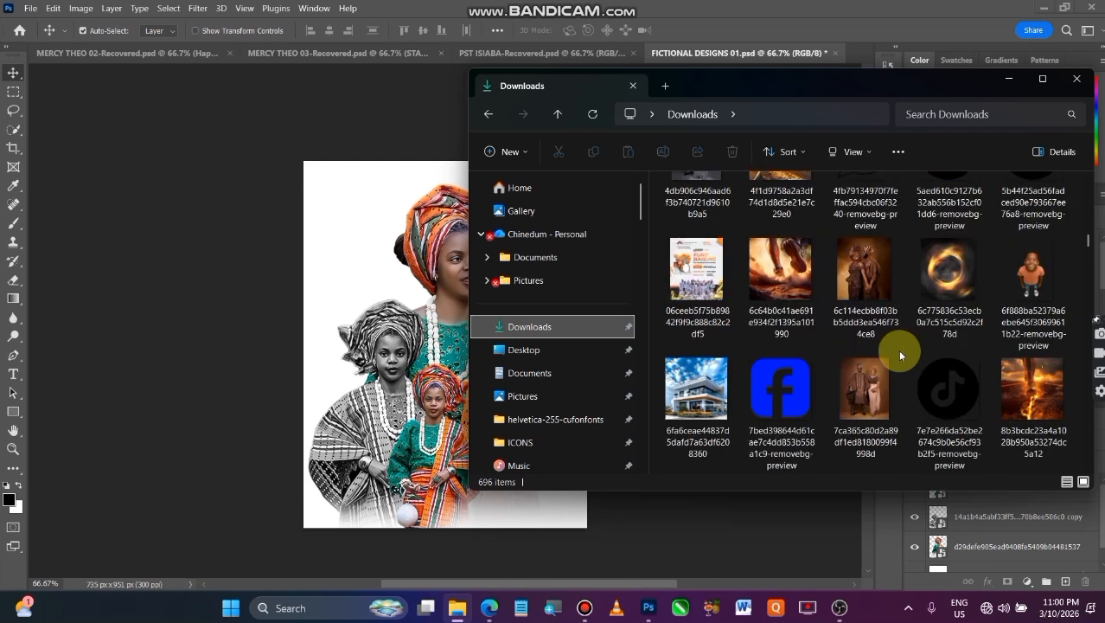
scroll(898, 349, "down", 2)
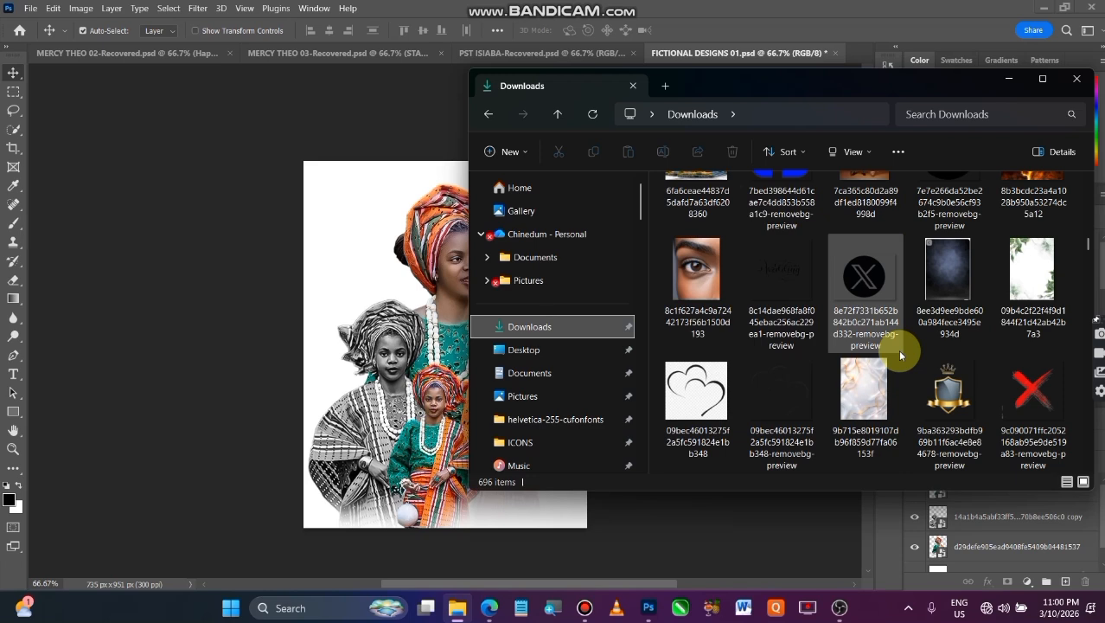
scroll(898, 354, "down", 1)
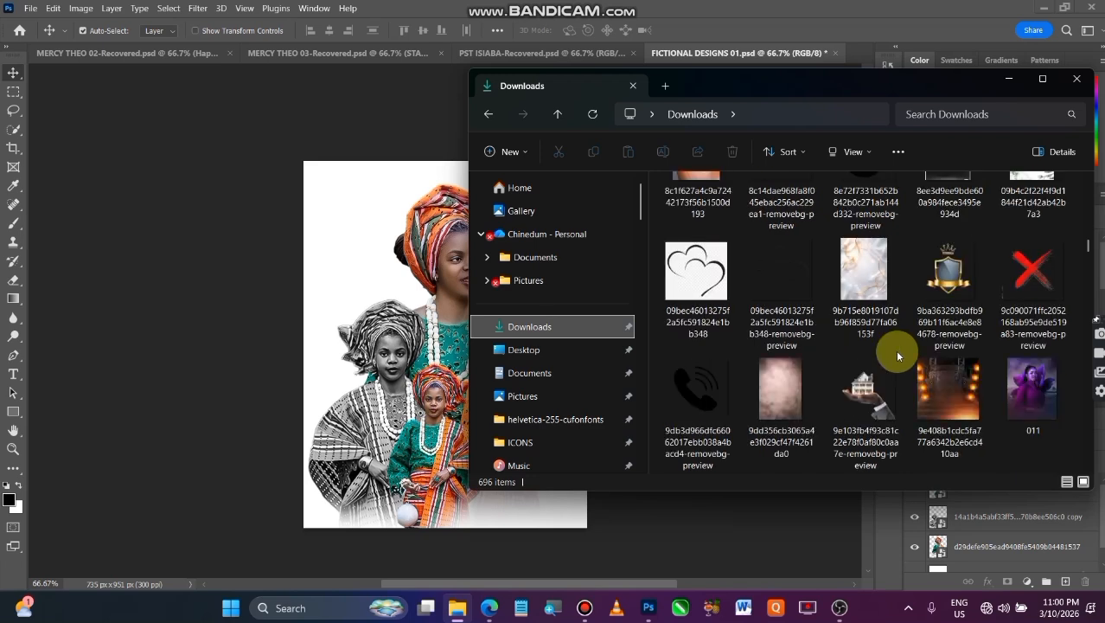
scroll(896, 354, "down", 2)
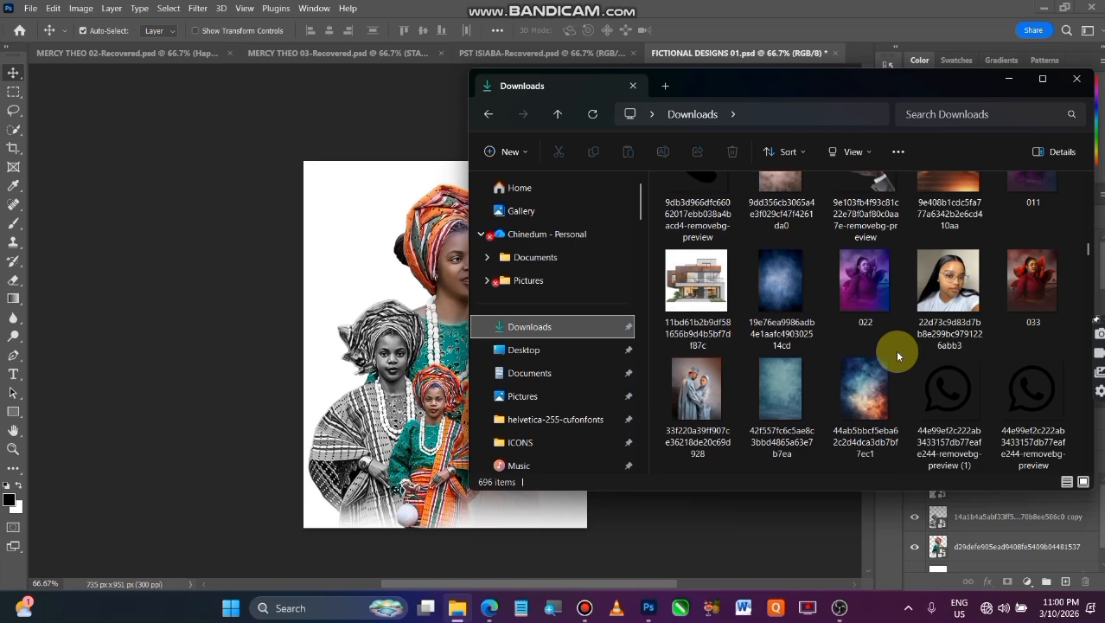
scroll(895, 350, "down", 7)
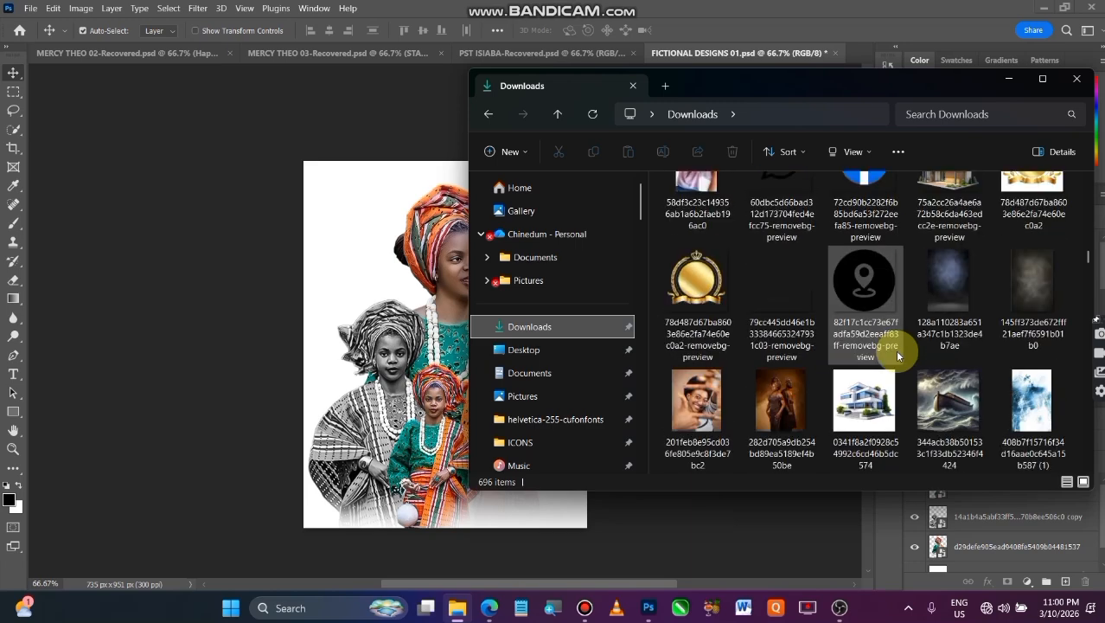
scroll(895, 349, "down", 5)
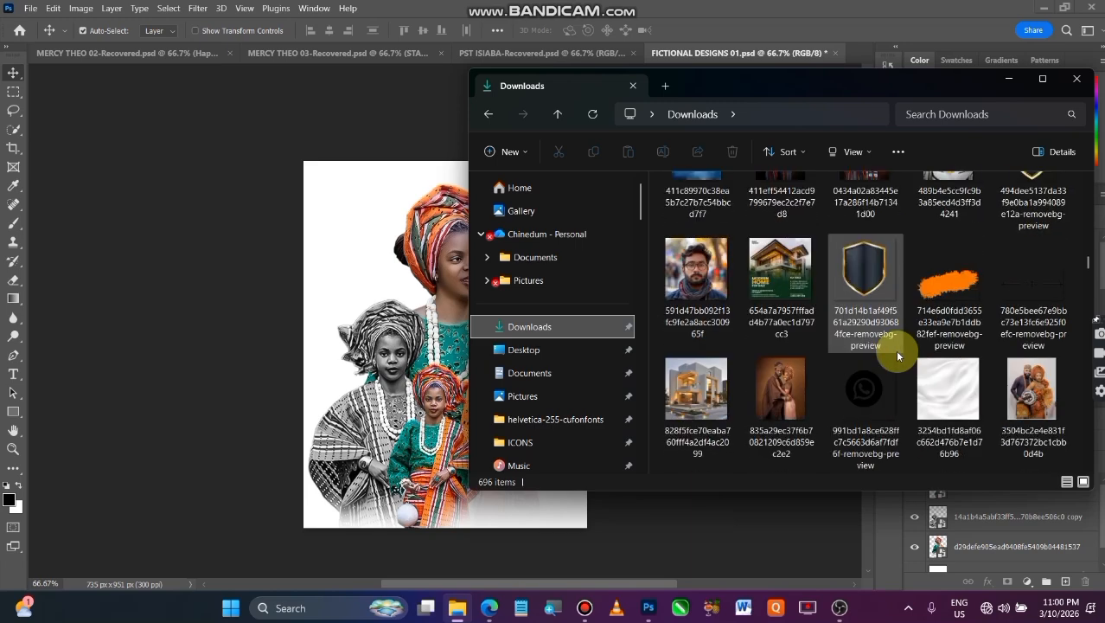
scroll(895, 349, "up", 1)
scroll(895, 350, "down", 2)
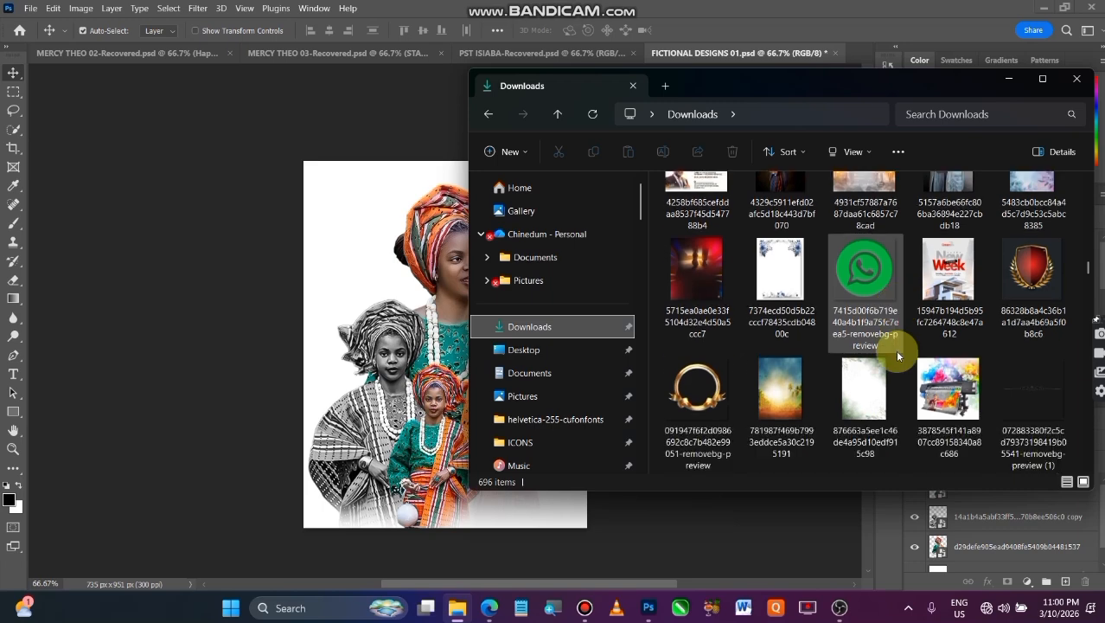
scroll(895, 349, "down", 2)
scroll(895, 349, "up", 3)
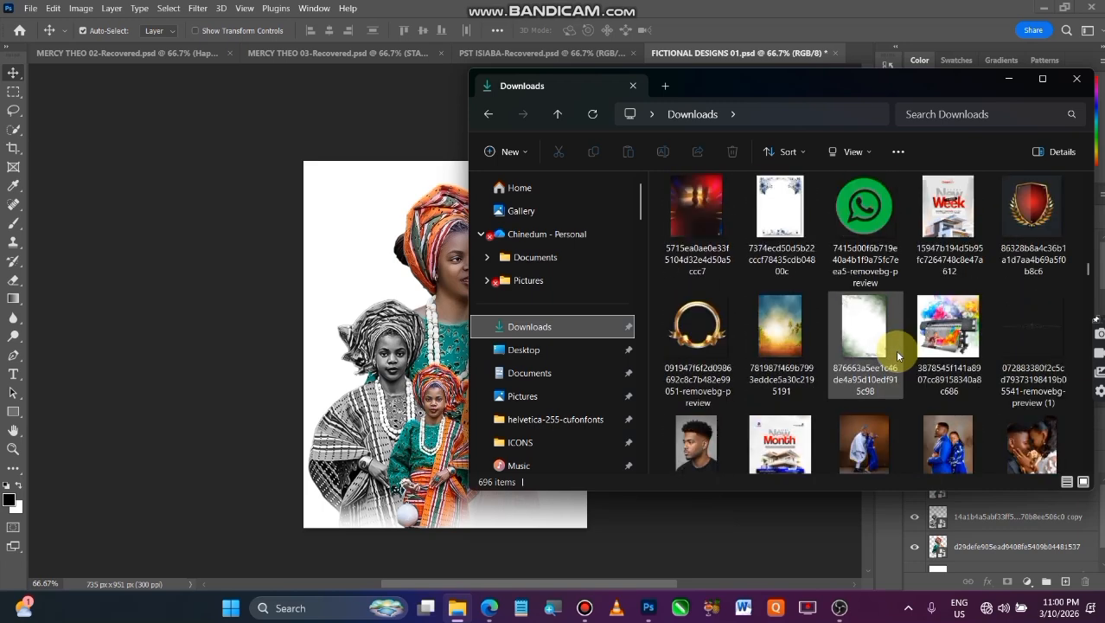
scroll(895, 350, "down", 1)
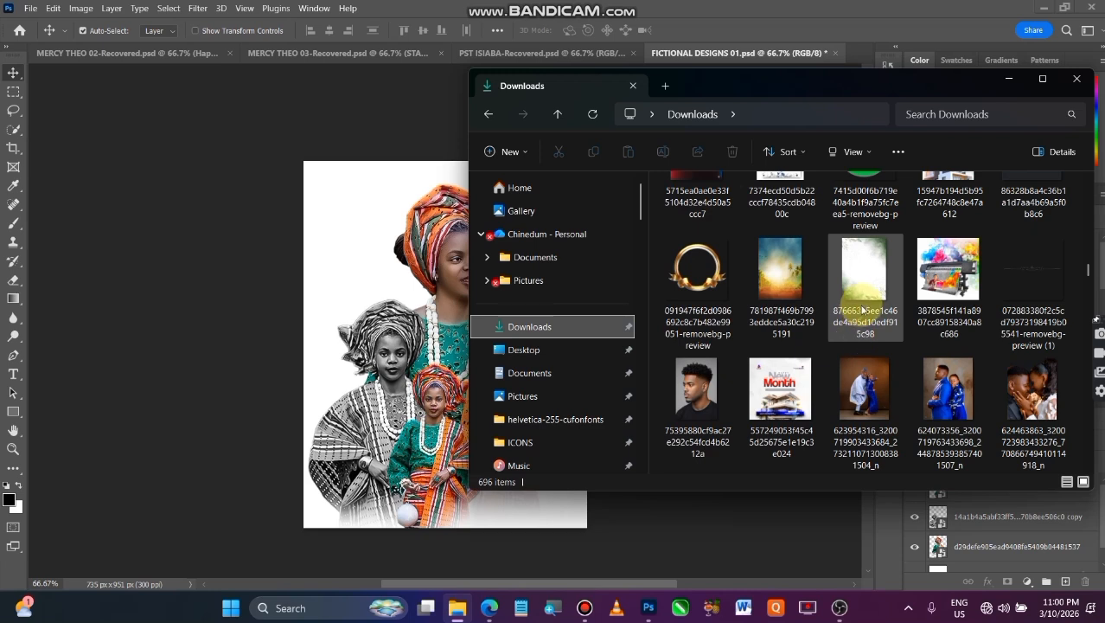
left_click_drag(874, 287, 334, 218)
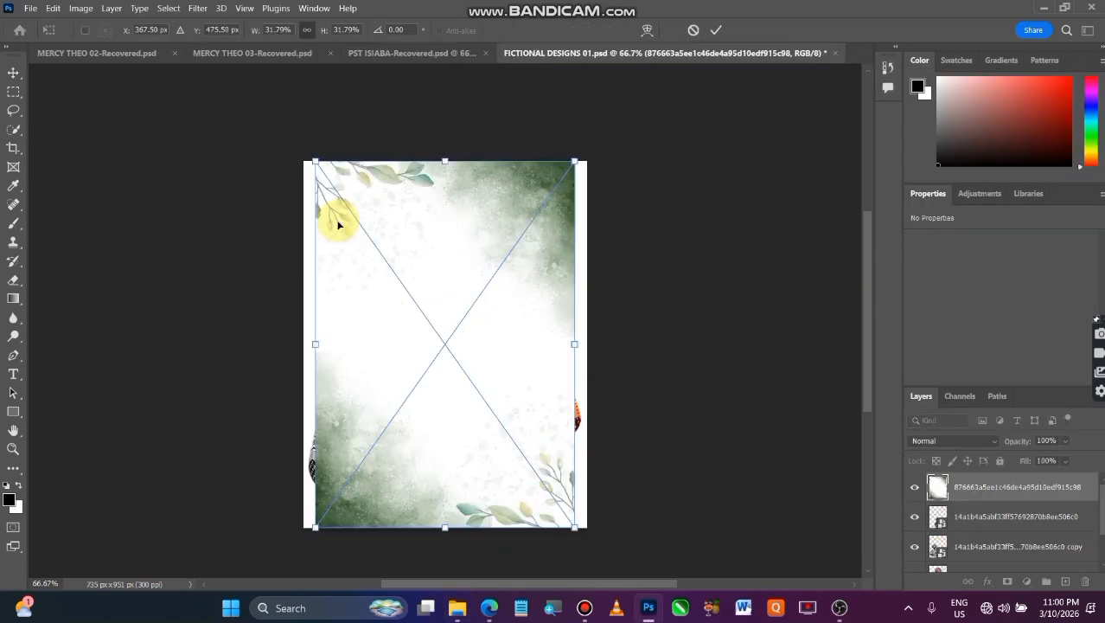